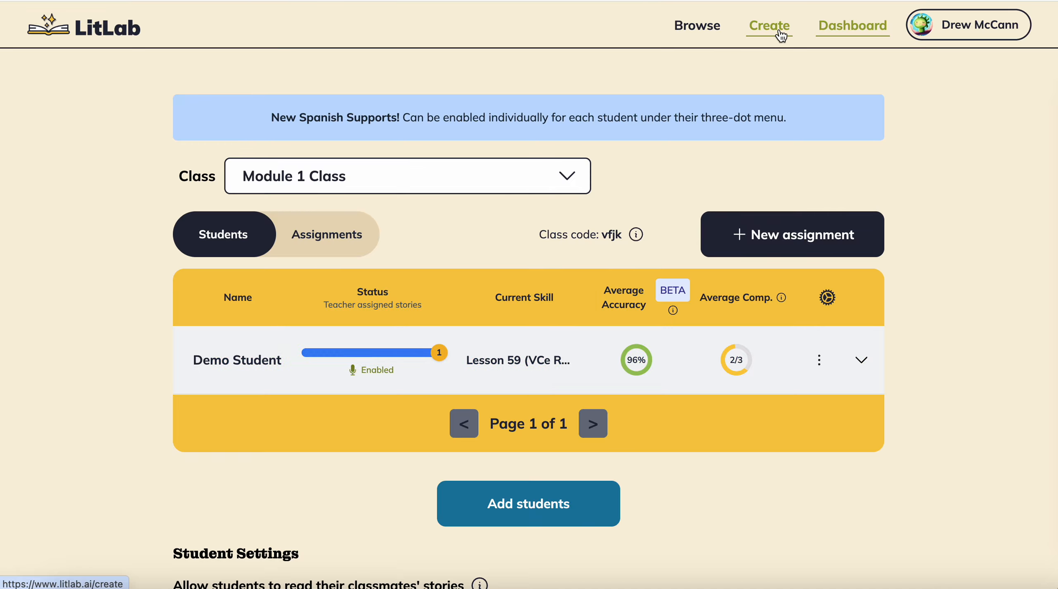
- Start a new custom decodable and set its UFLI skill to Lesson 59 (VCe Review 2)
left_click(781, 35)
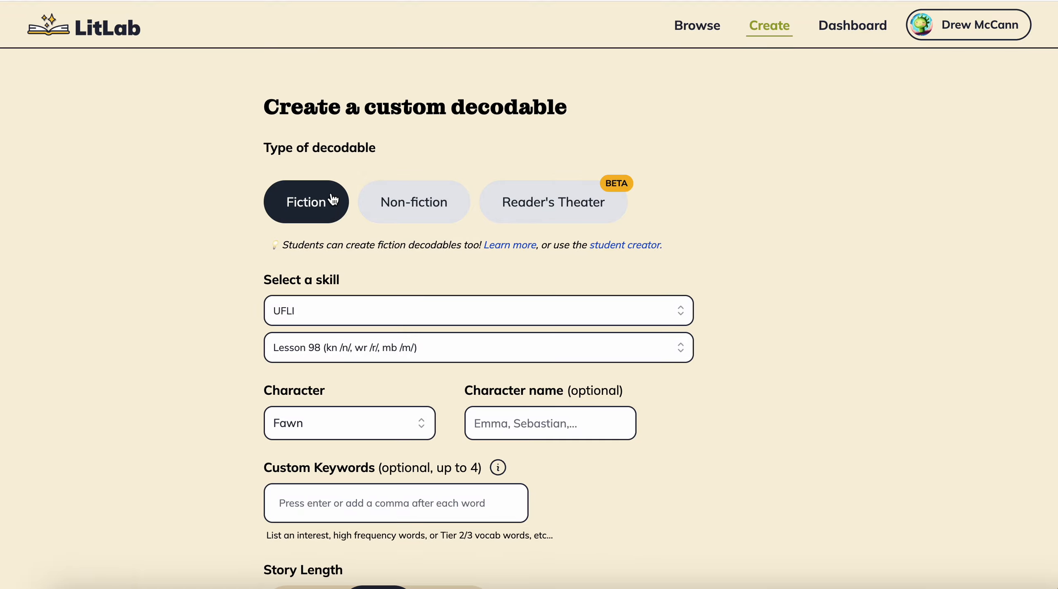
left_click(333, 352)
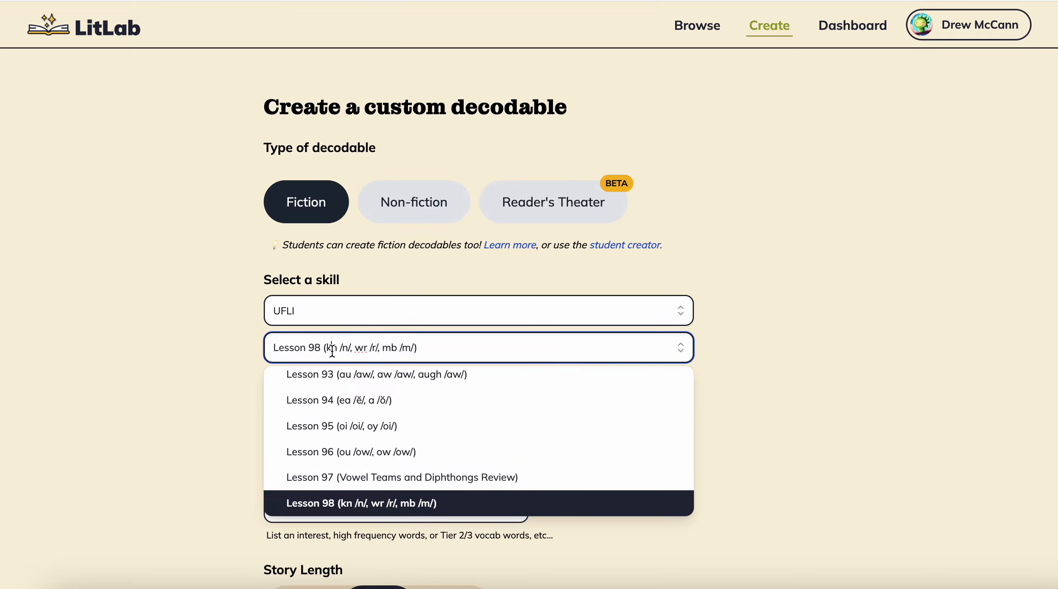
triple_click(344, 347)
type("59")
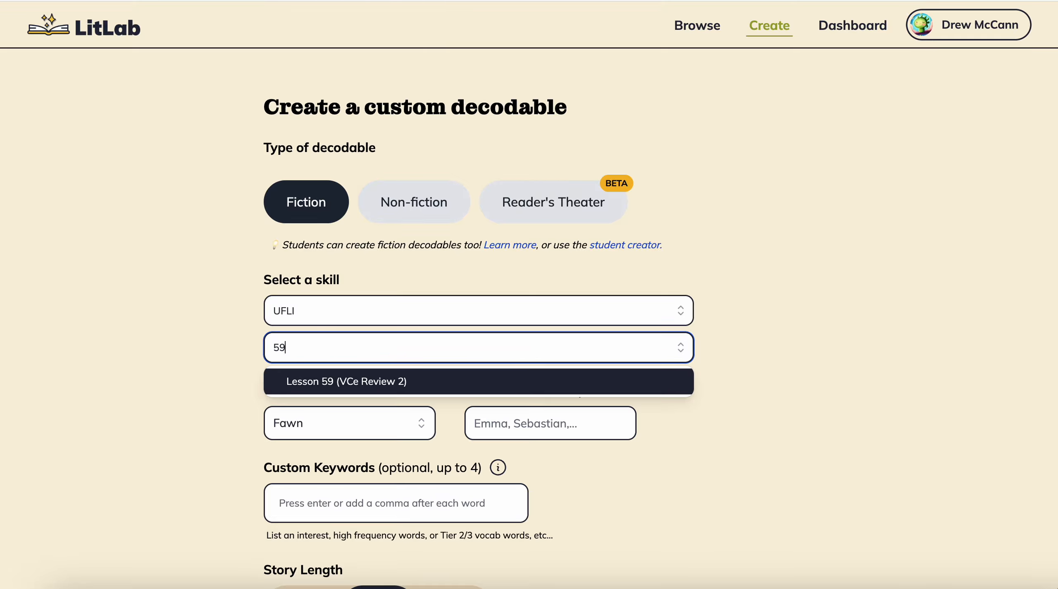
left_click(346, 376)
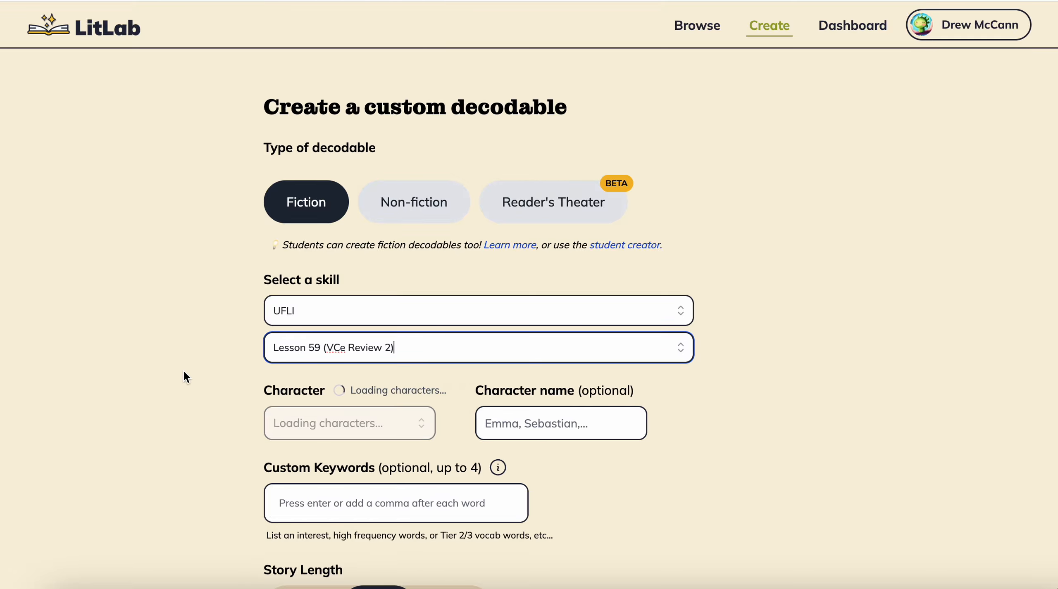
- Choose Sloth as the story's character and name it Charlie
scroll(184, 371, "down", 2)
scroll(183, 374, "down", 2)
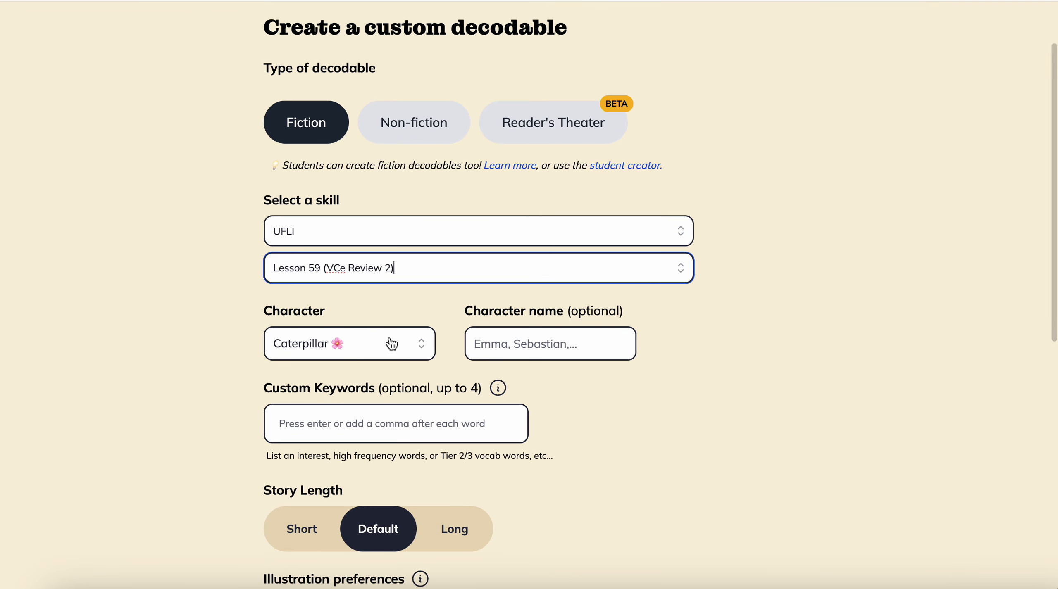
left_click(407, 343)
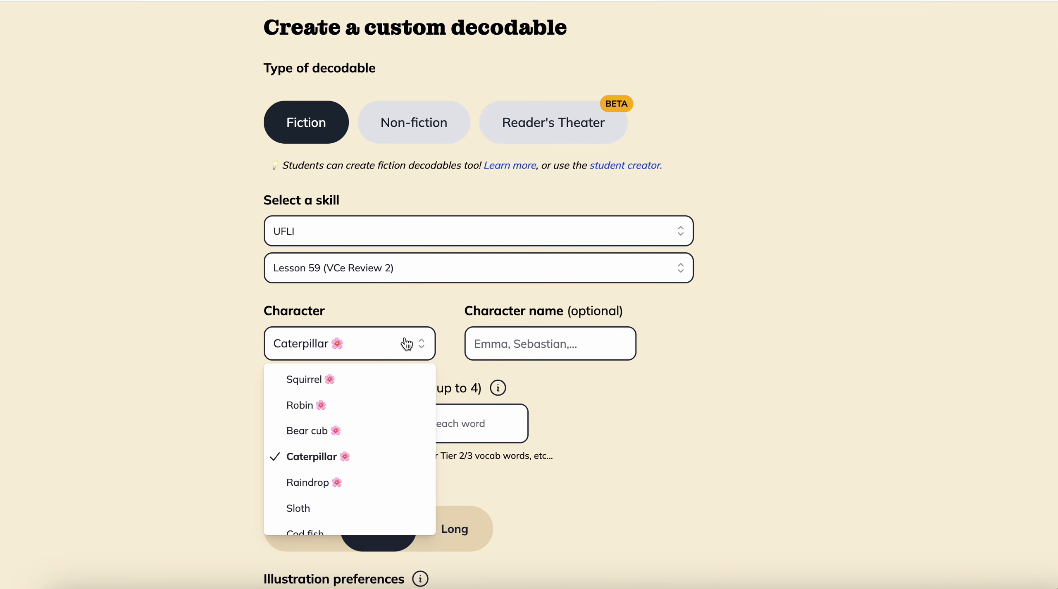
scroll(399, 391, "down", 3)
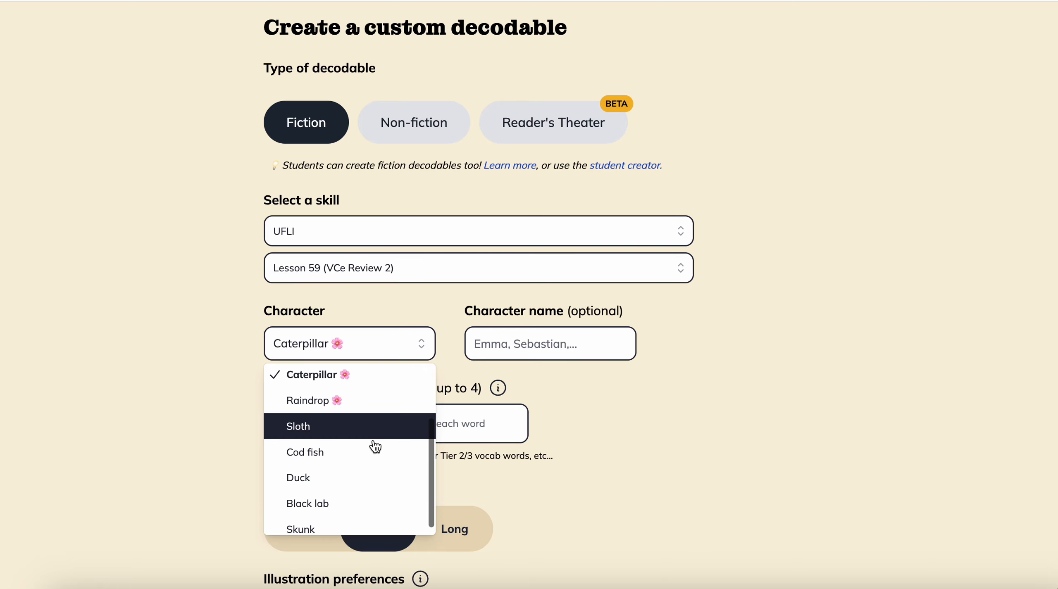
left_click(377, 429)
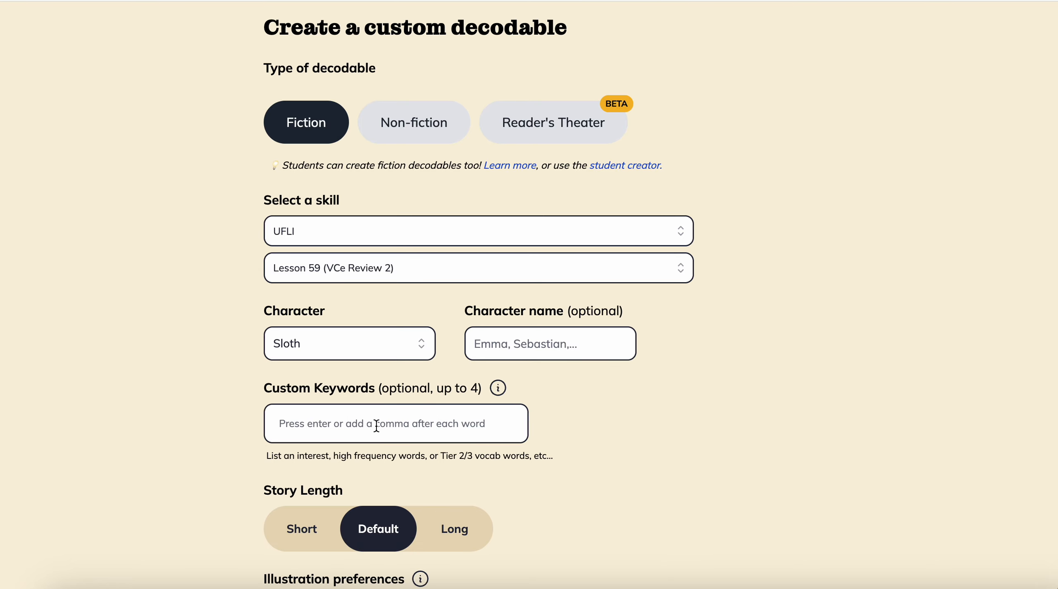
left_click(531, 331)
type("C")
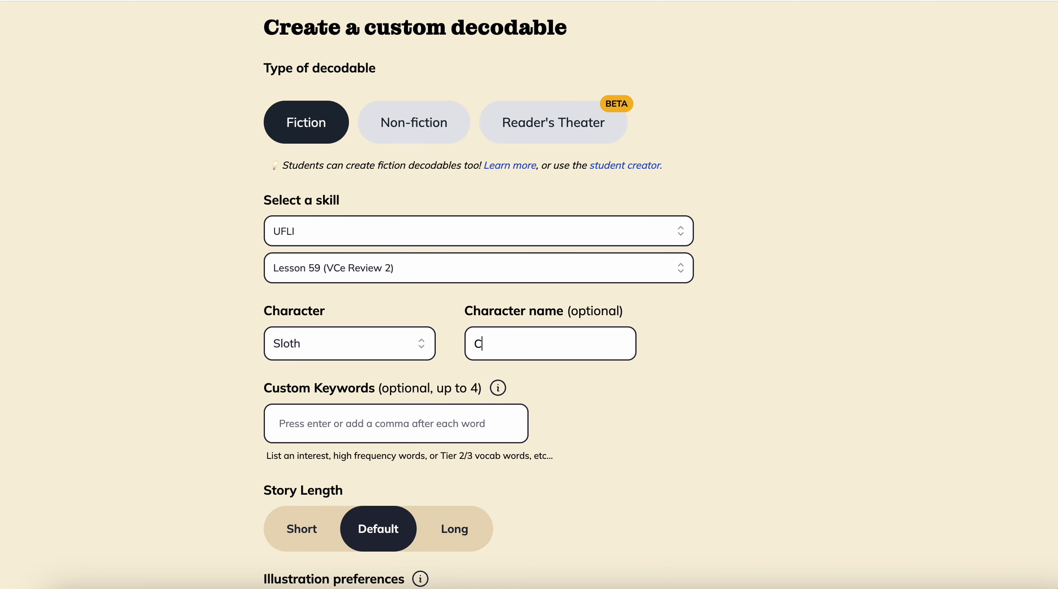
type("harlie")
- Try out the custom keywords "fall festival" and "pumpkin patch" and remove both again
scroll(409, 424, "down", 1)
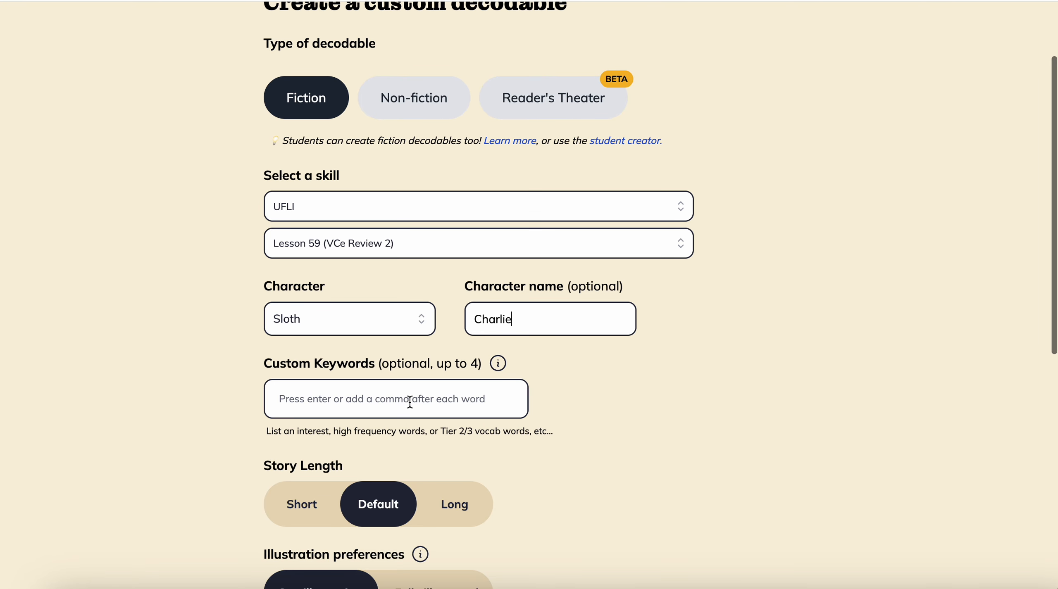
left_click(410, 397)
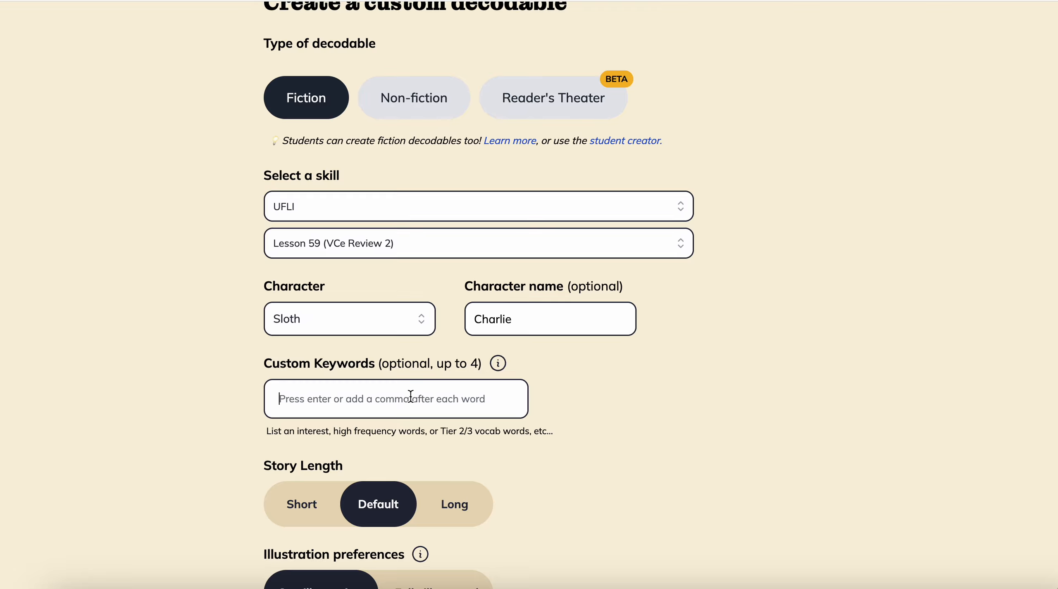
left_click(410, 396)
type("fa")
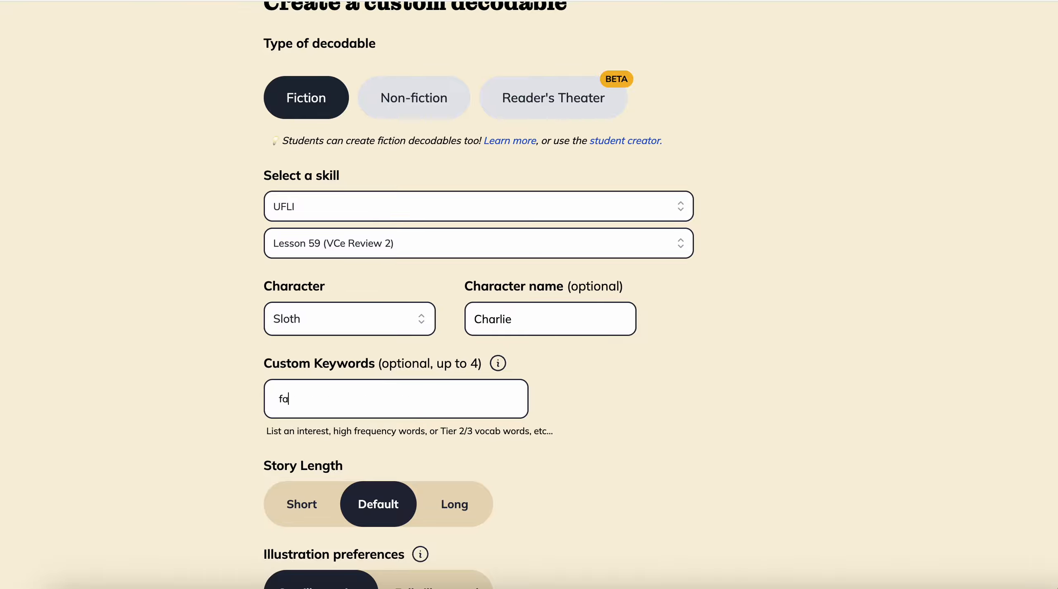
type("ll festival")
key("Return")
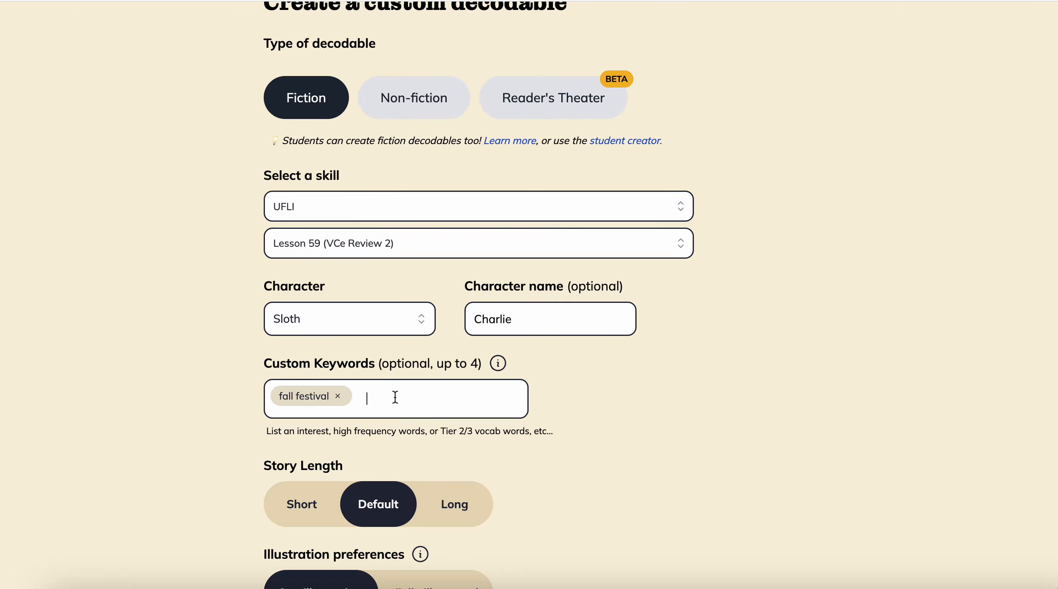
type("pumpkin patch")
key("Return")
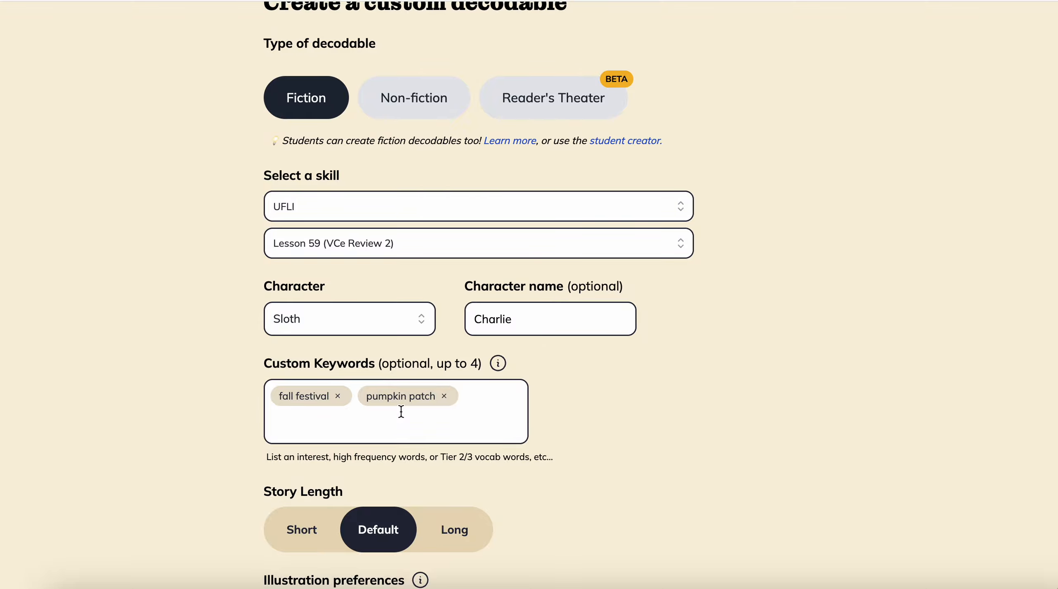
left_click(337, 396)
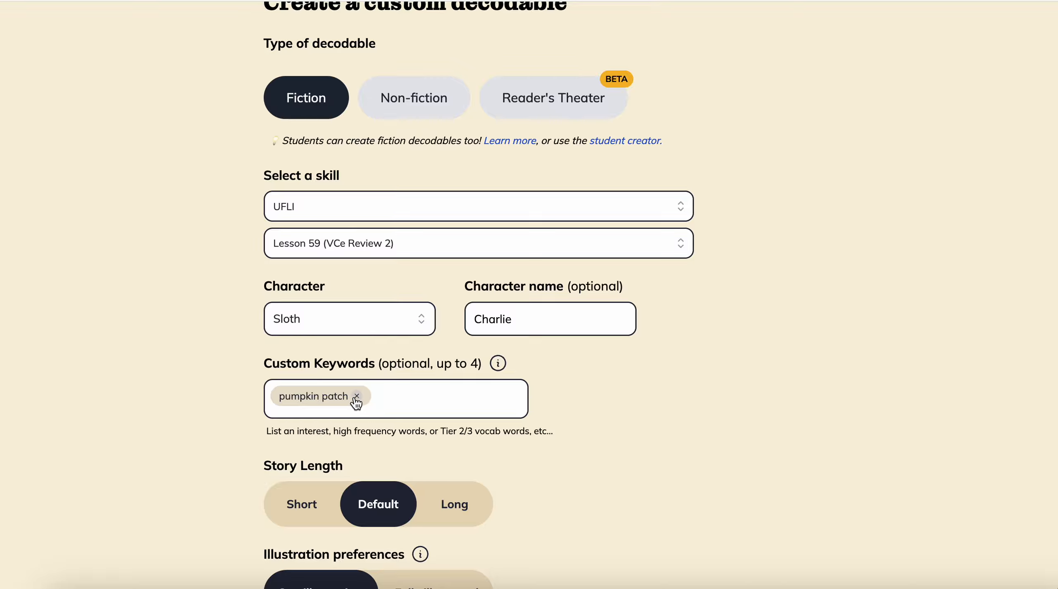
left_click(357, 397)
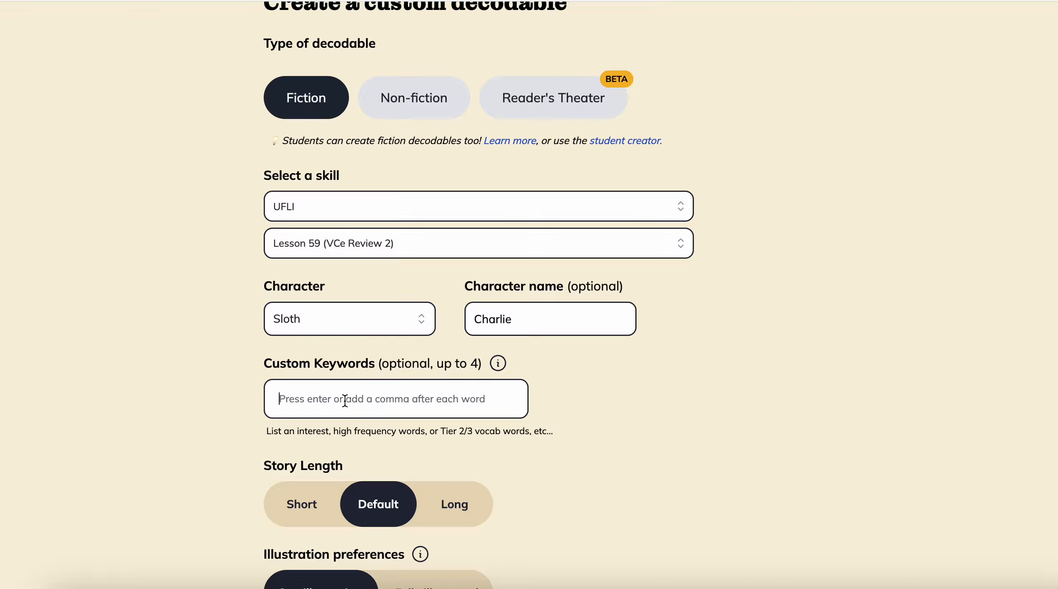
- Add "pink sloth" as a custom keyword for the story
type("pur")
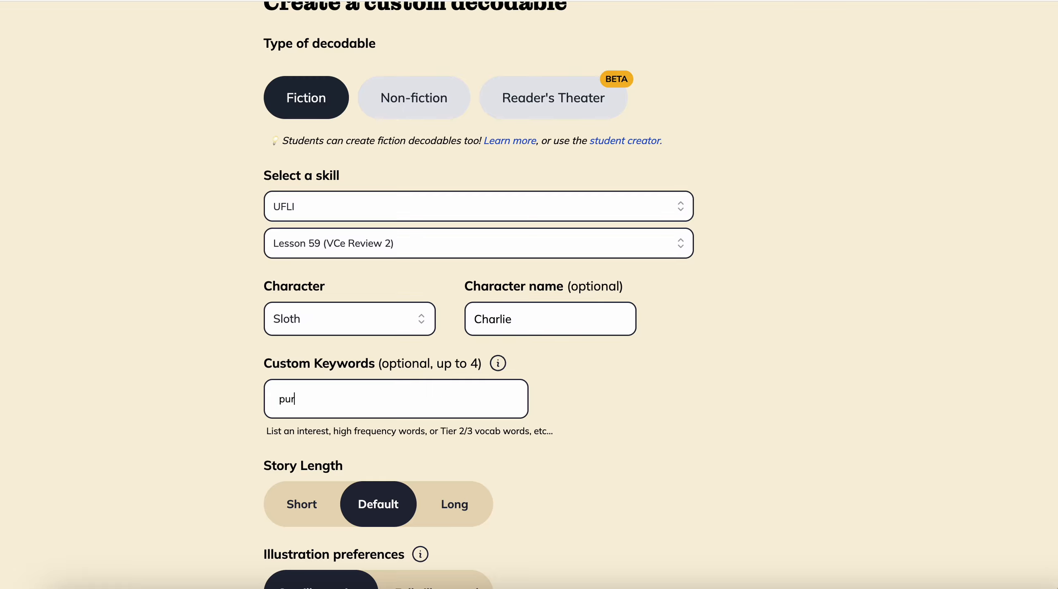
key("BackSpace")
key("BackSpace")
type("pink")
type(" sli")
type("oth")
key("Return")
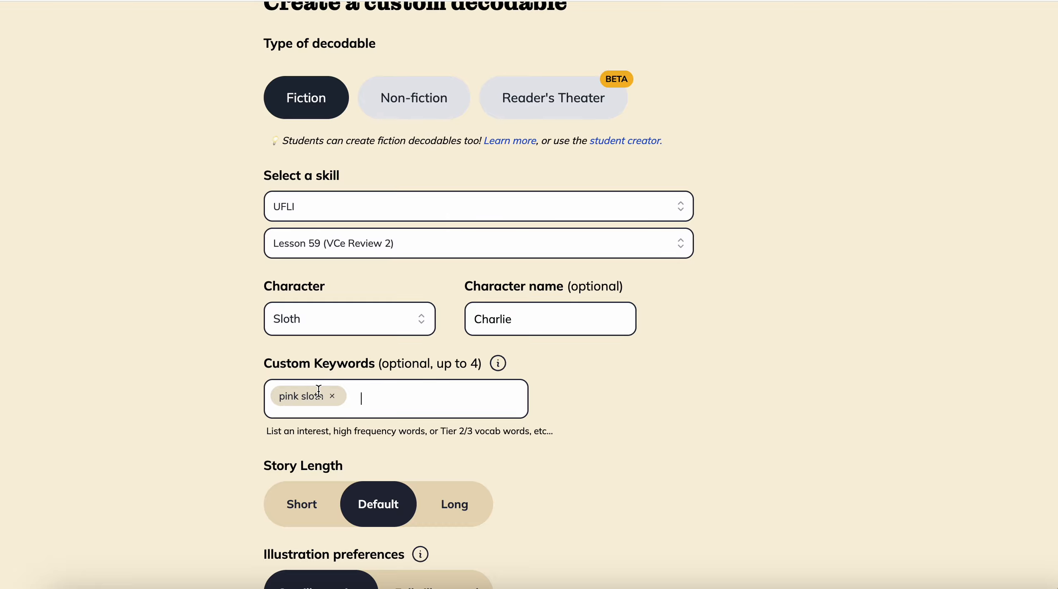
- Set the story length to Long and the illustrations to Fully illustrated, and generate the decodable
scroll(318, 394, "down", 1)
scroll(356, 462, "down", 1)
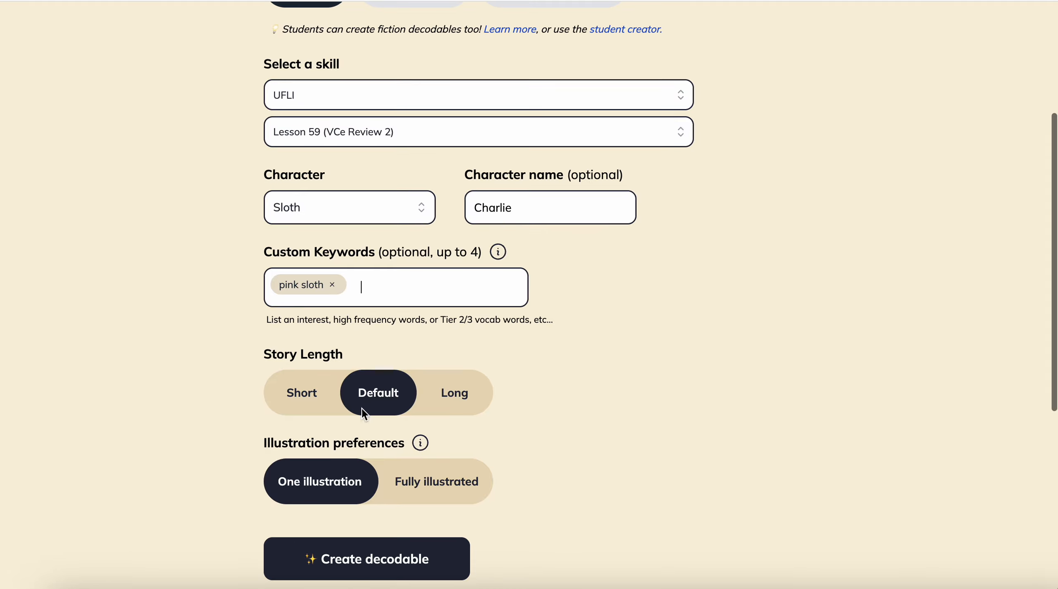
left_click(450, 407)
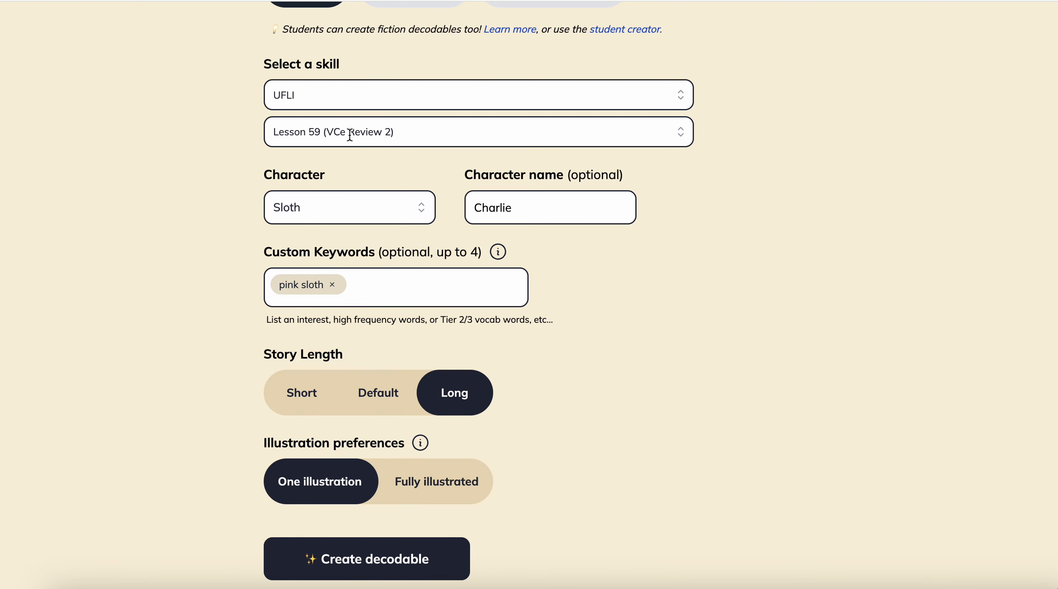
scroll(420, 334, "down", 1)
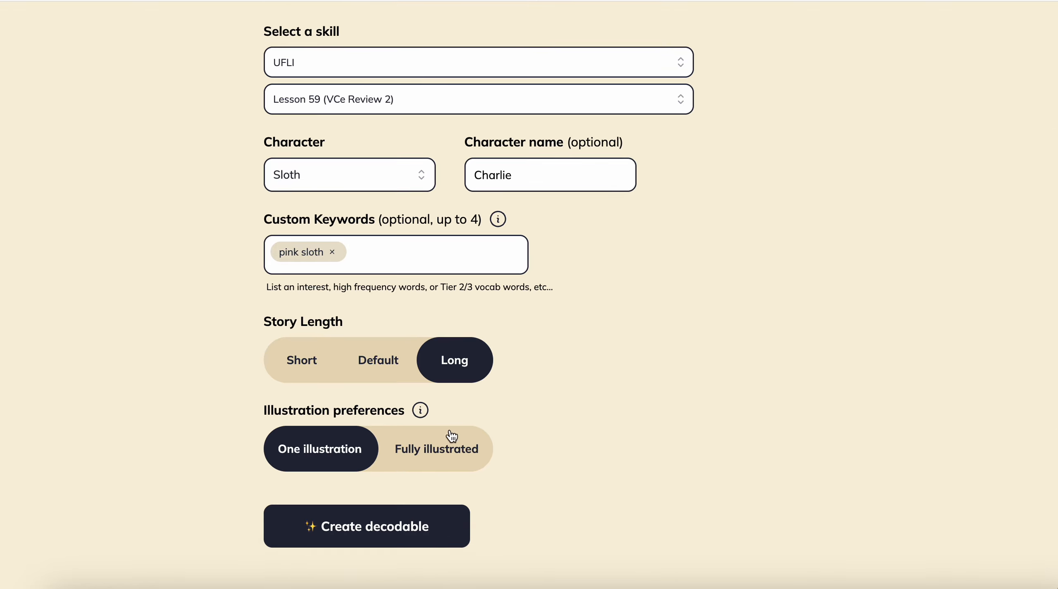
left_click(435, 439)
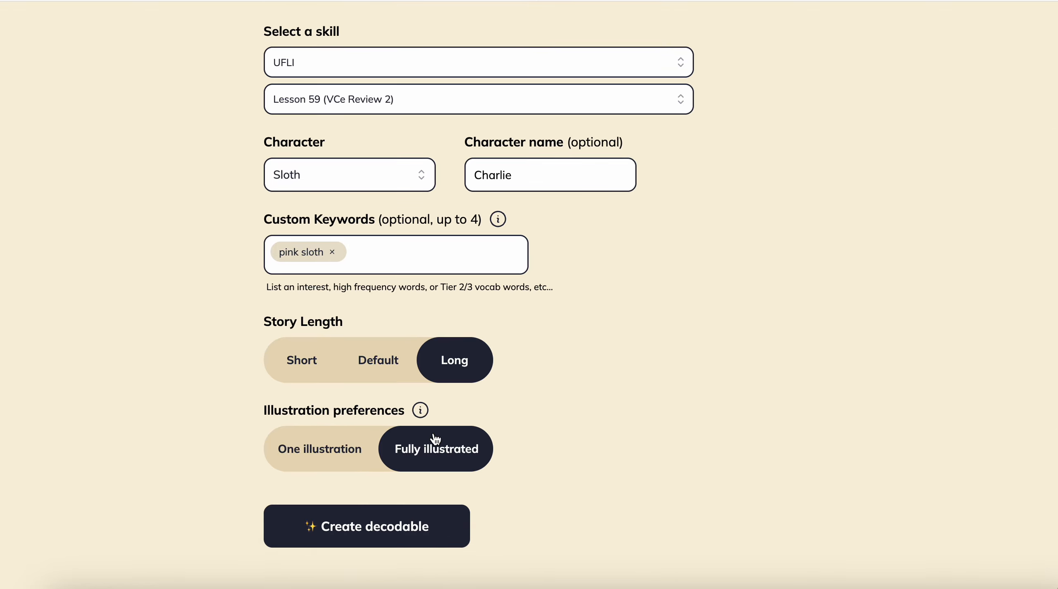
left_click(414, 546)
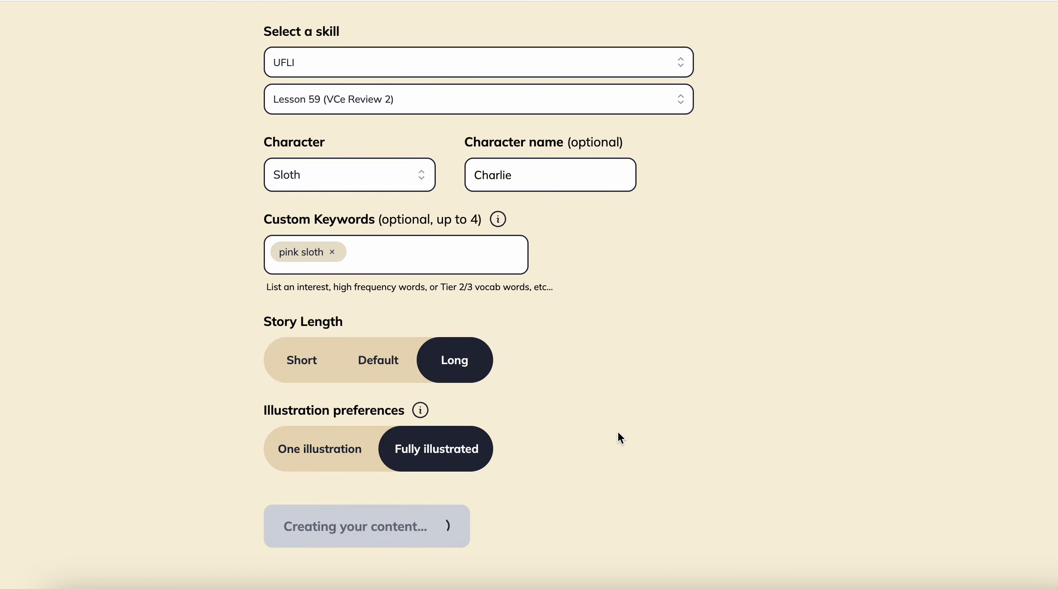
- Examine the generated story text and the word groups in its vocabulary guide
scroll(617, 431, "up", 10)
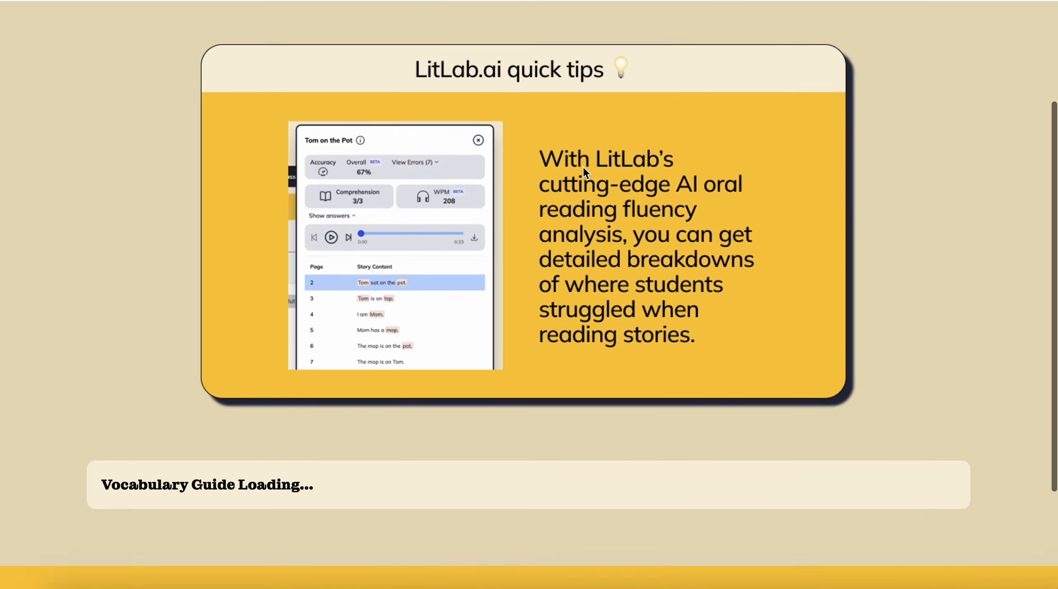
scroll(569, 405, "up", 1)
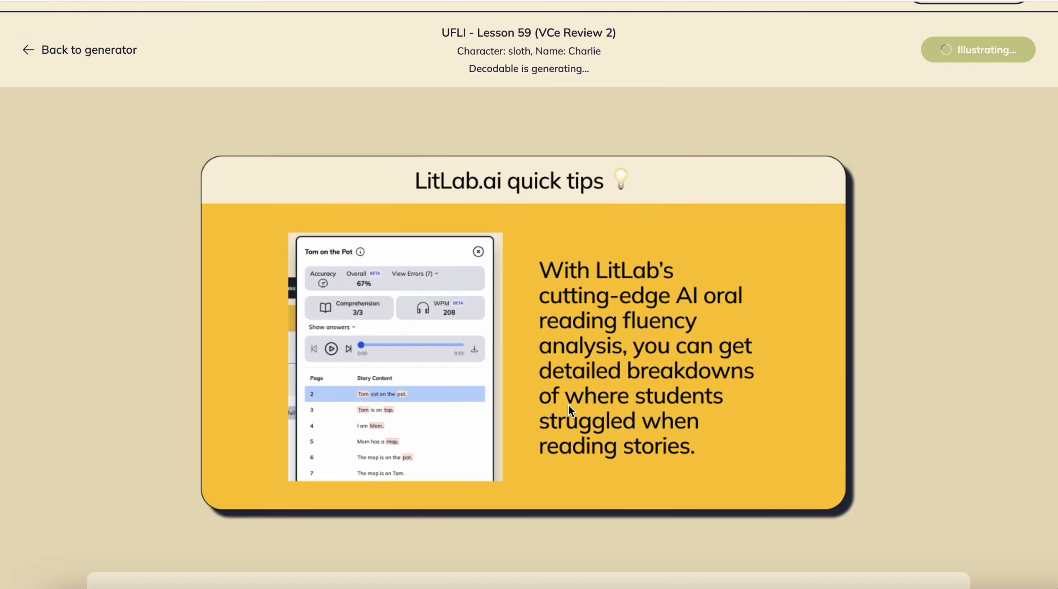
scroll(568, 404, "up", 1)
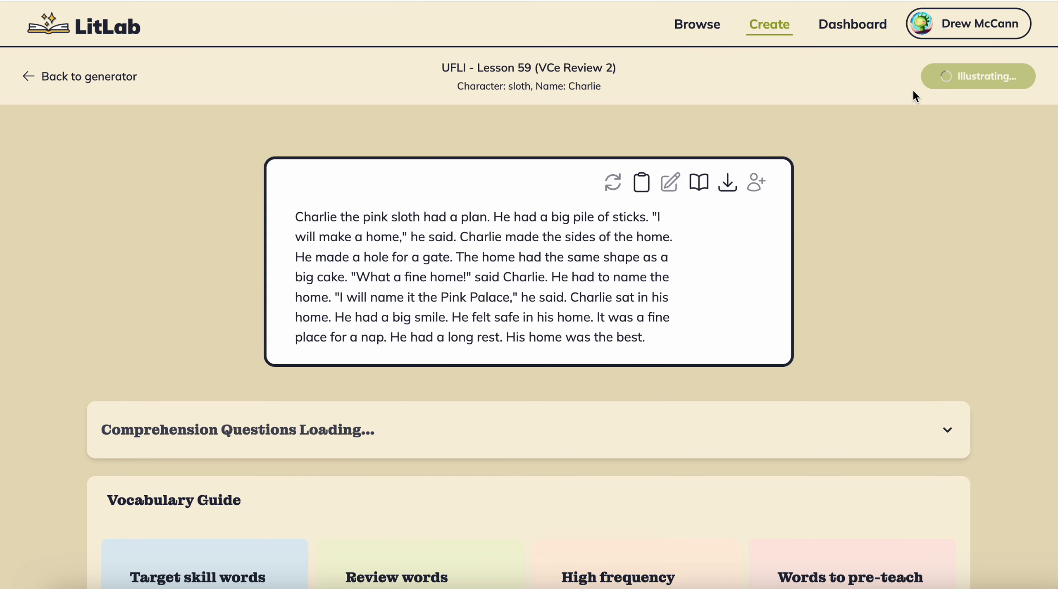
scroll(786, 238, "down", 5)
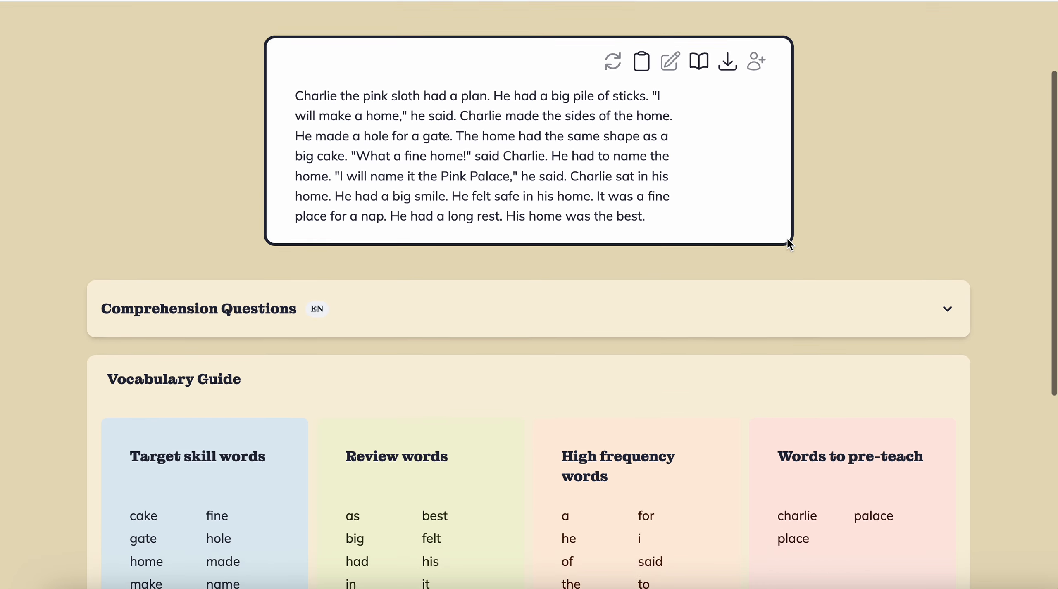
scroll(232, 376, "down", 2)
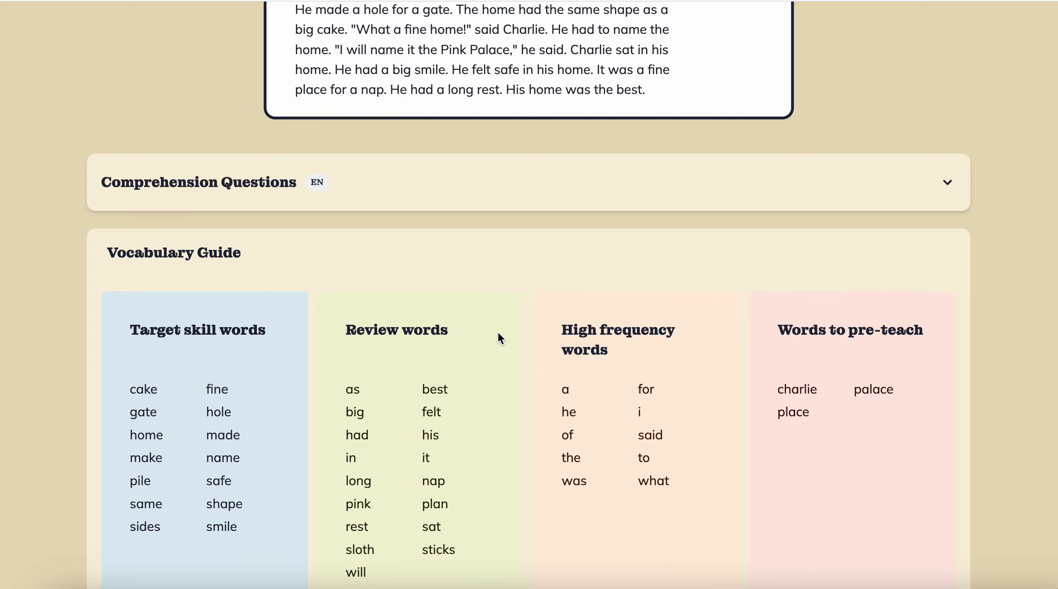
scroll(498, 334, "up", 3)
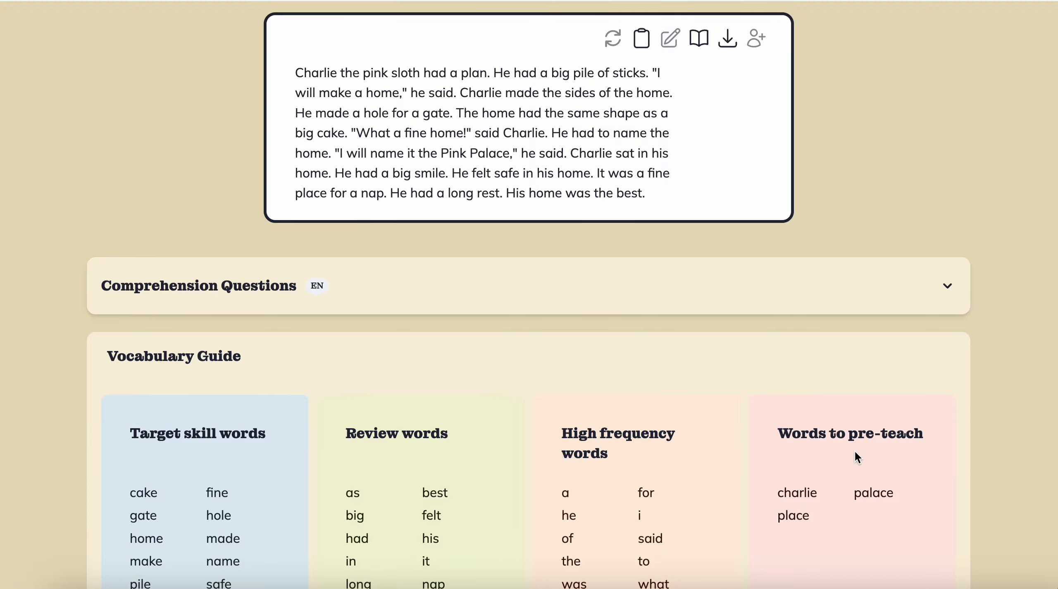
- Highlight "charlie" and "place" among the words to pre-teach, and search the page for "place"
double_click(787, 492)
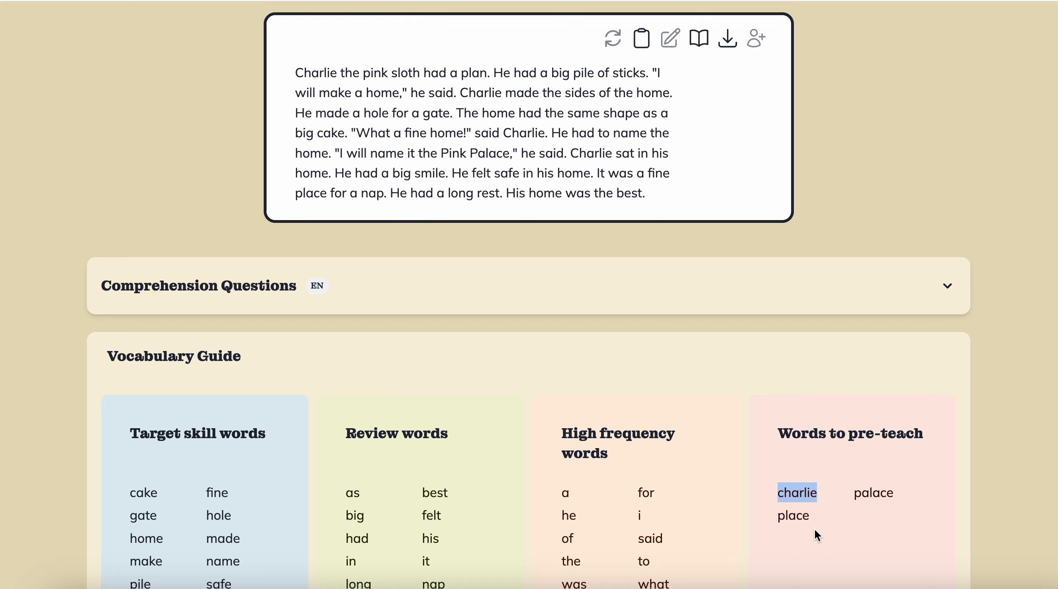
left_click_drag(816, 522, 779, 523)
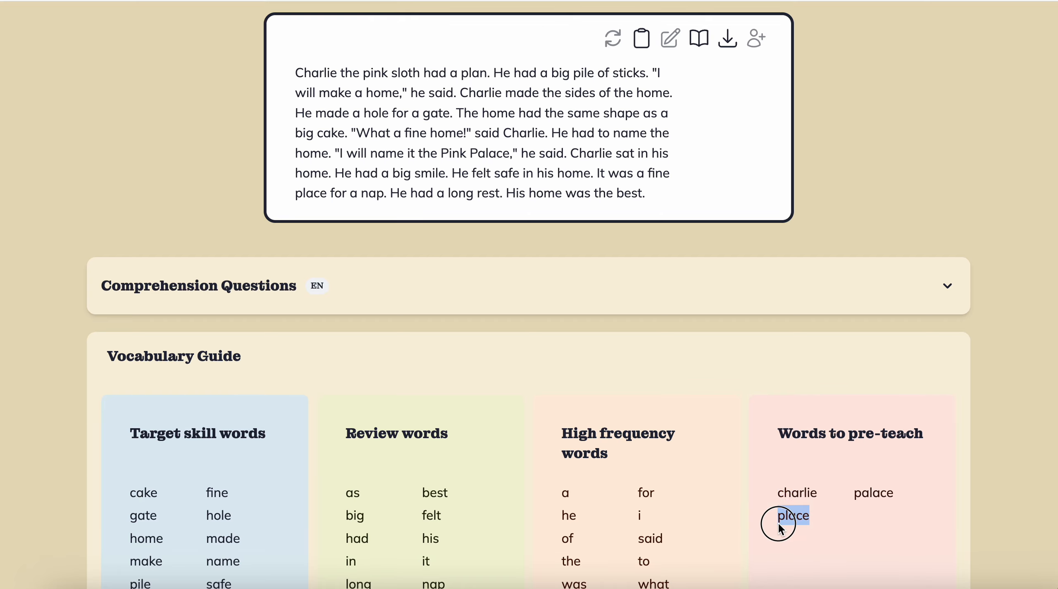
left_click(799, 519)
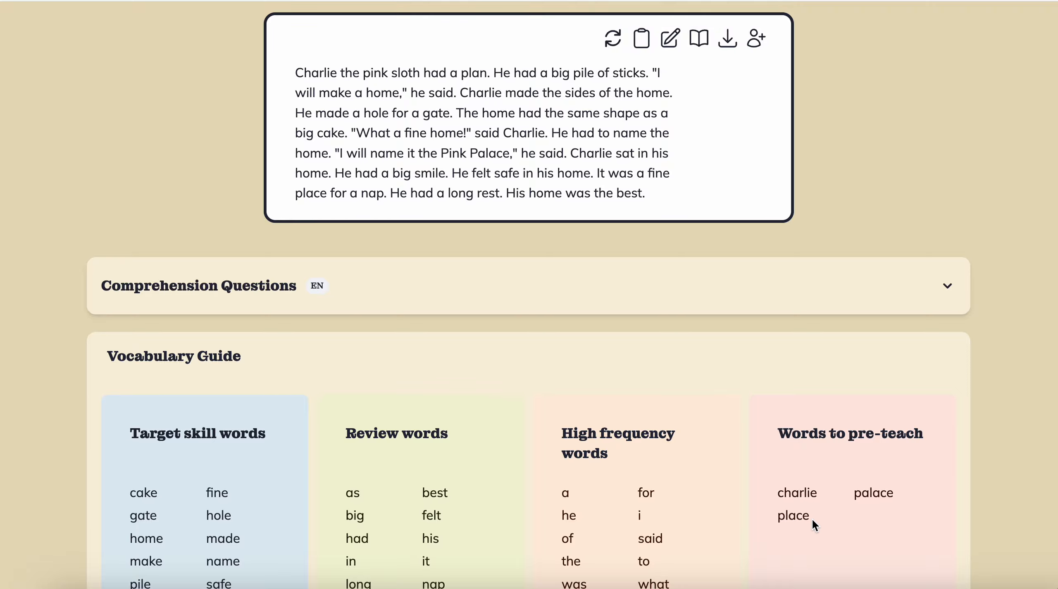
left_click_drag(814, 525, 779, 525)
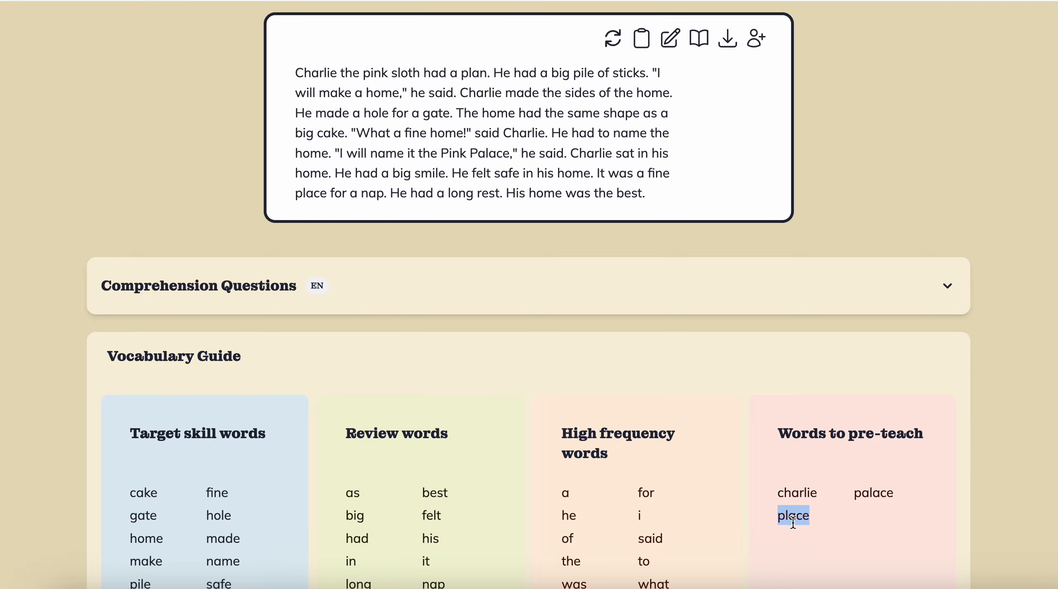
scroll(793, 523, "up", 1)
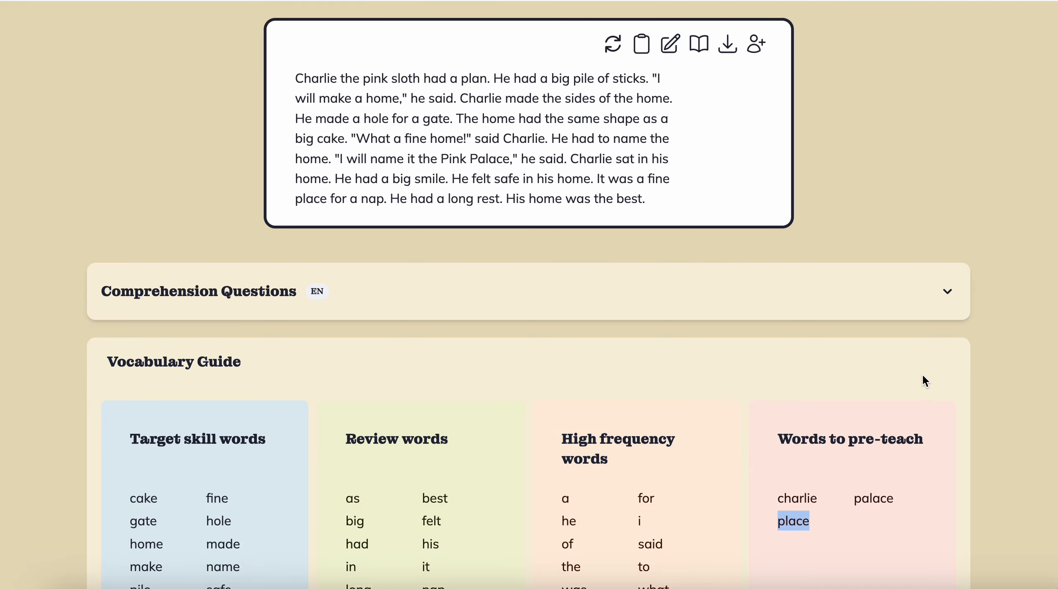
key("super+f")
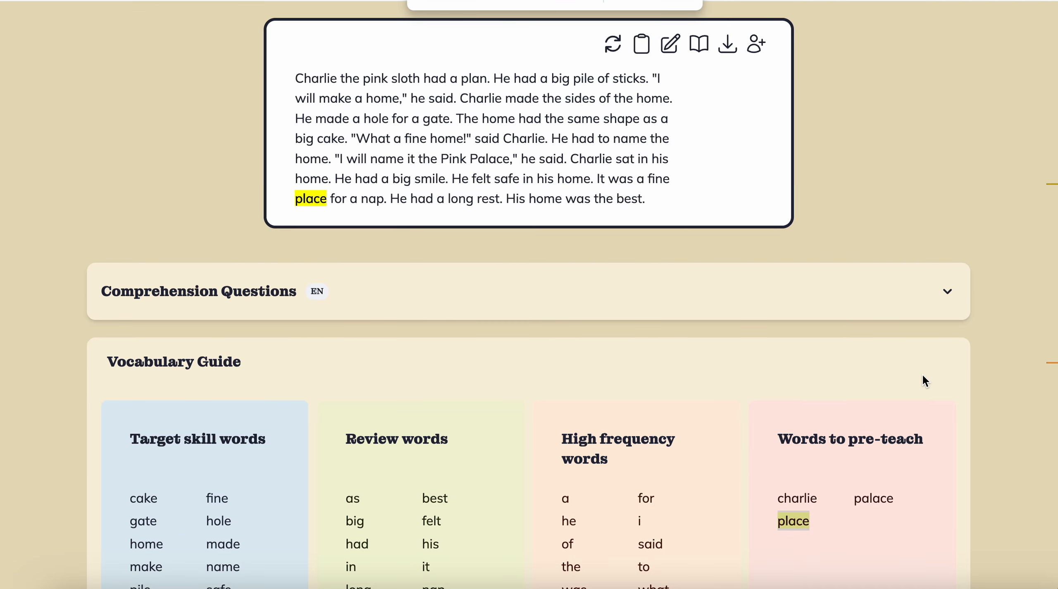
- Search the page for "palac" to locate the word in the story text, and close the search
scroll(922, 373, "up", 2)
type("palac")
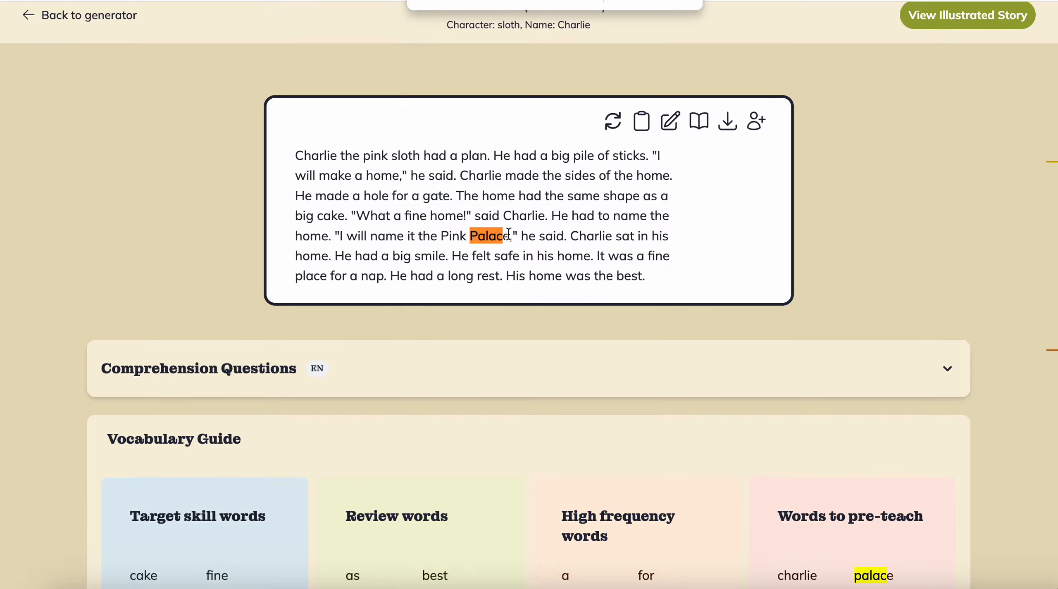
scroll(508, 233, "up", 1)
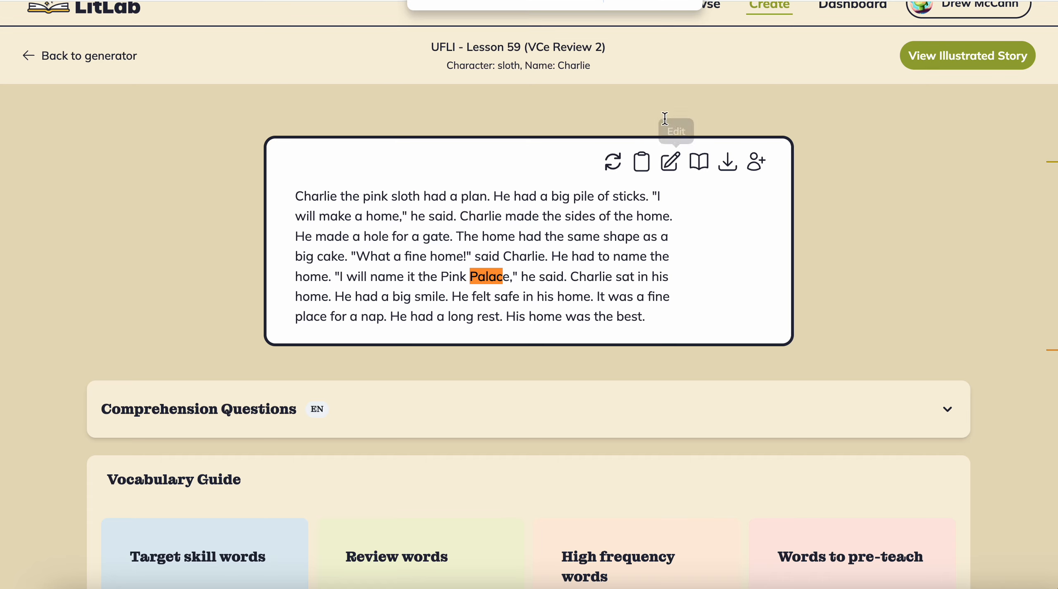
key("Escape")
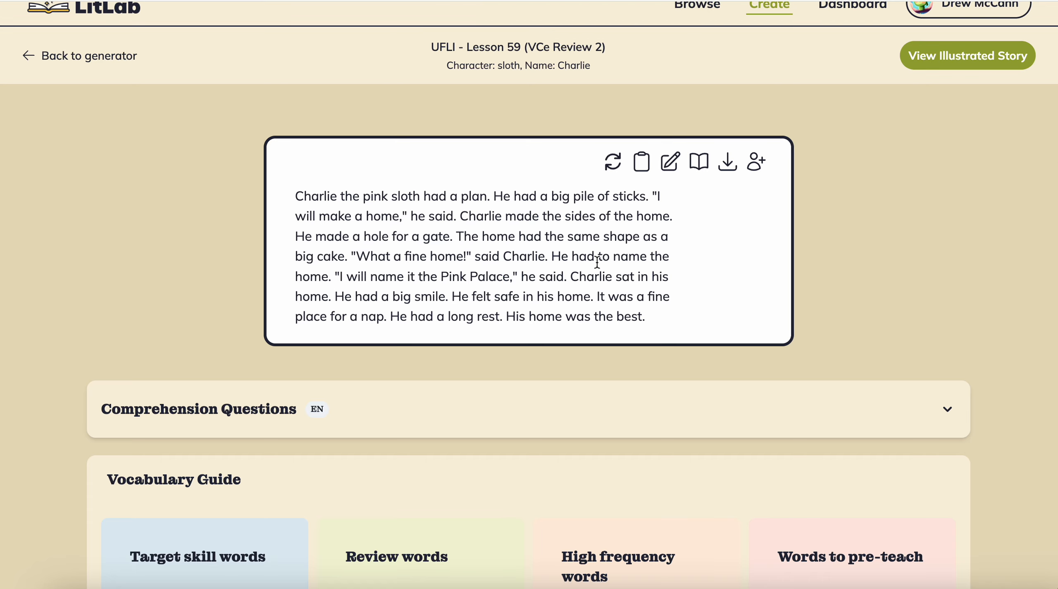
scroll(597, 262, "up", 1)
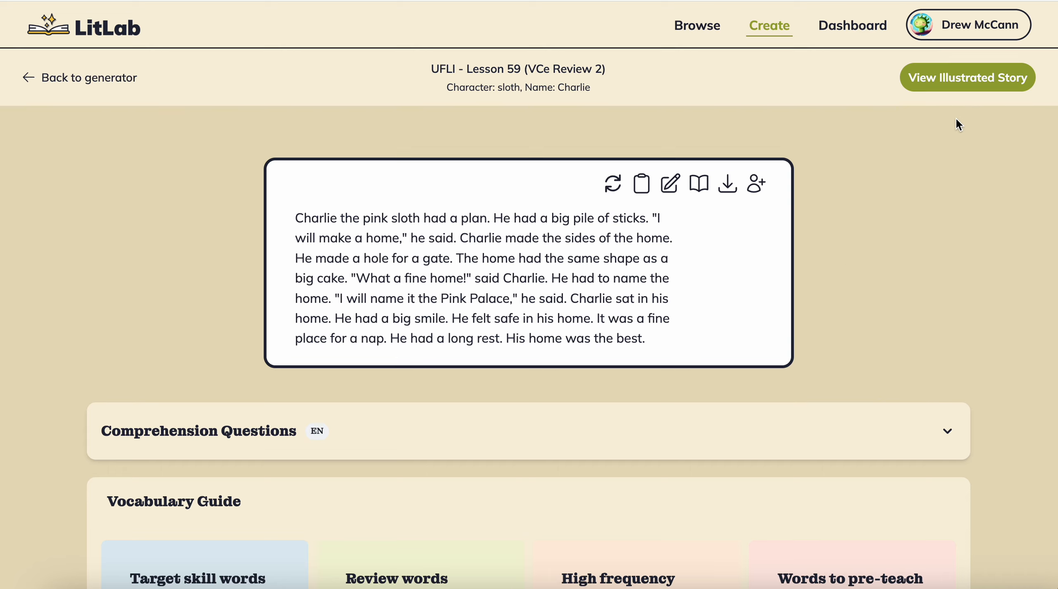
- Open the illustrated story and examine its first page
left_click(961, 86)
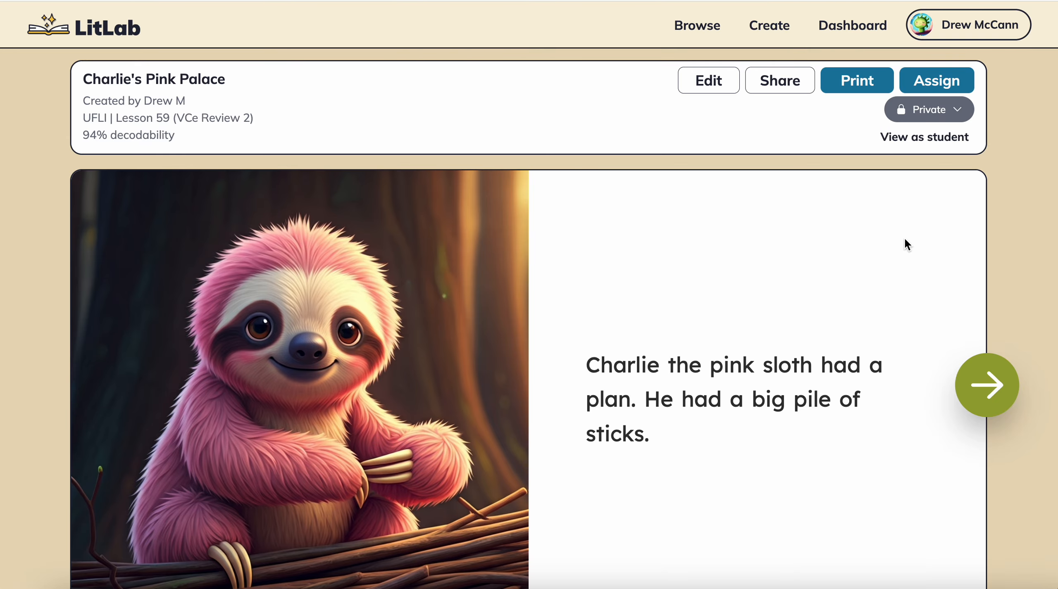
scroll(904, 238, "down", 1)
left_click(609, 344)
scroll(605, 429, "down", 1)
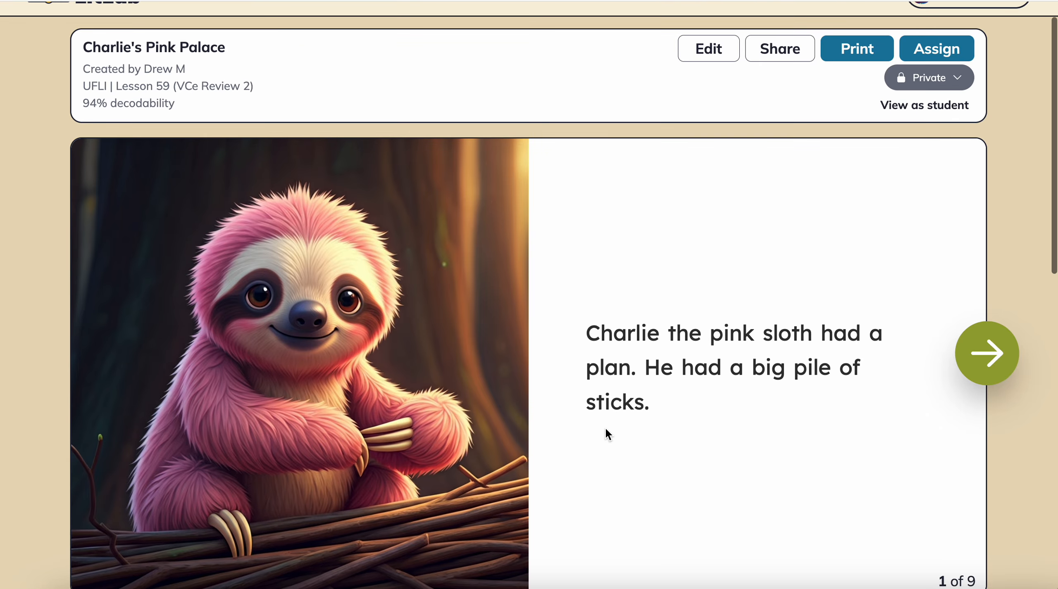
left_click(609, 384)
left_click(620, 316)
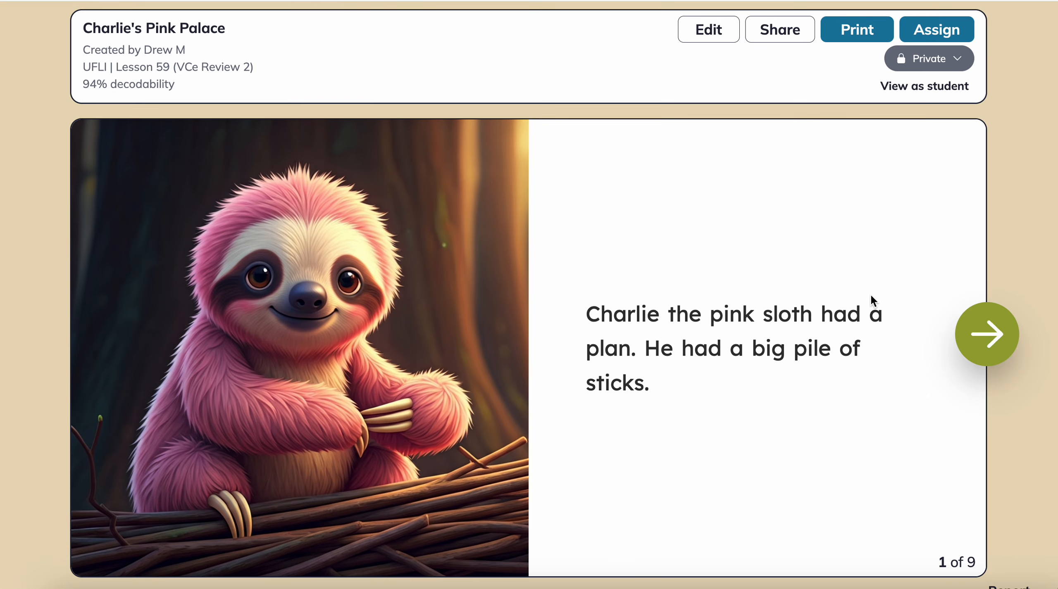
scroll(899, 380, "down", 1)
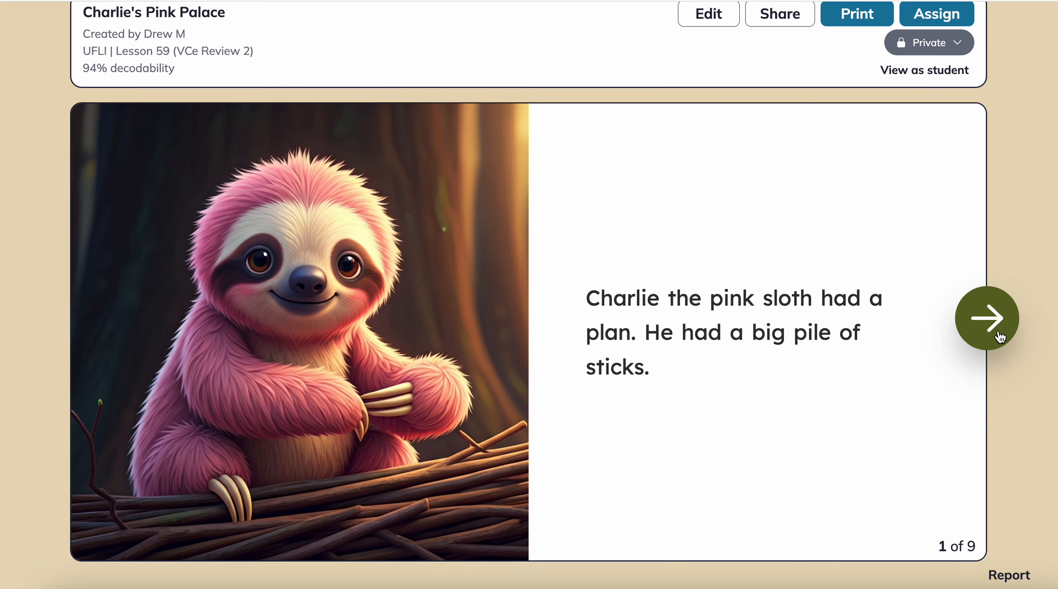
- Page through the illustrated story to page 5, going back once to compare the illustrations on pages 3 and 4
left_click(999, 322)
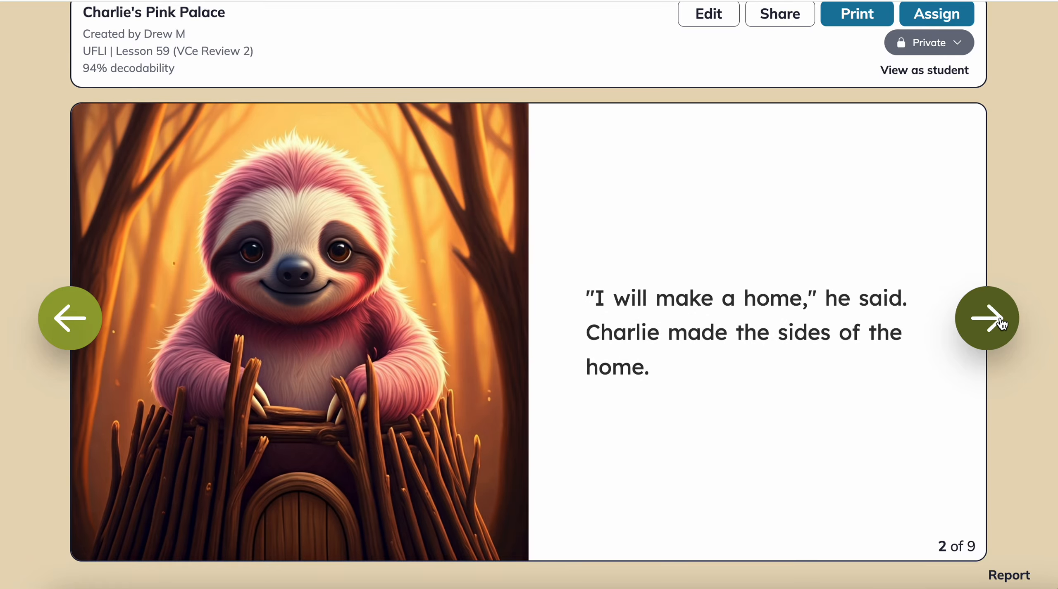
left_click(971, 327)
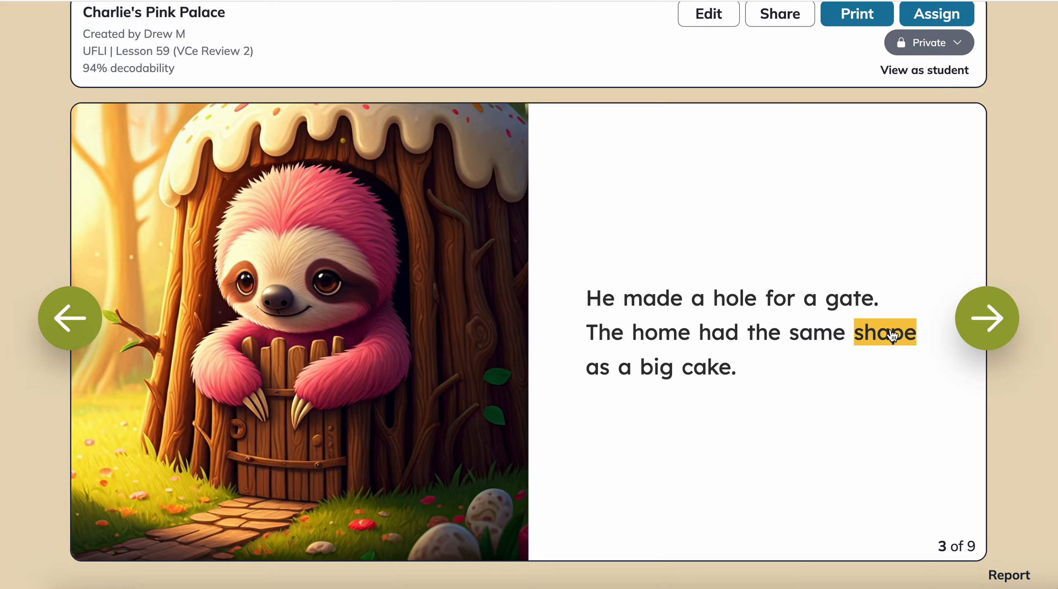
left_click(975, 329)
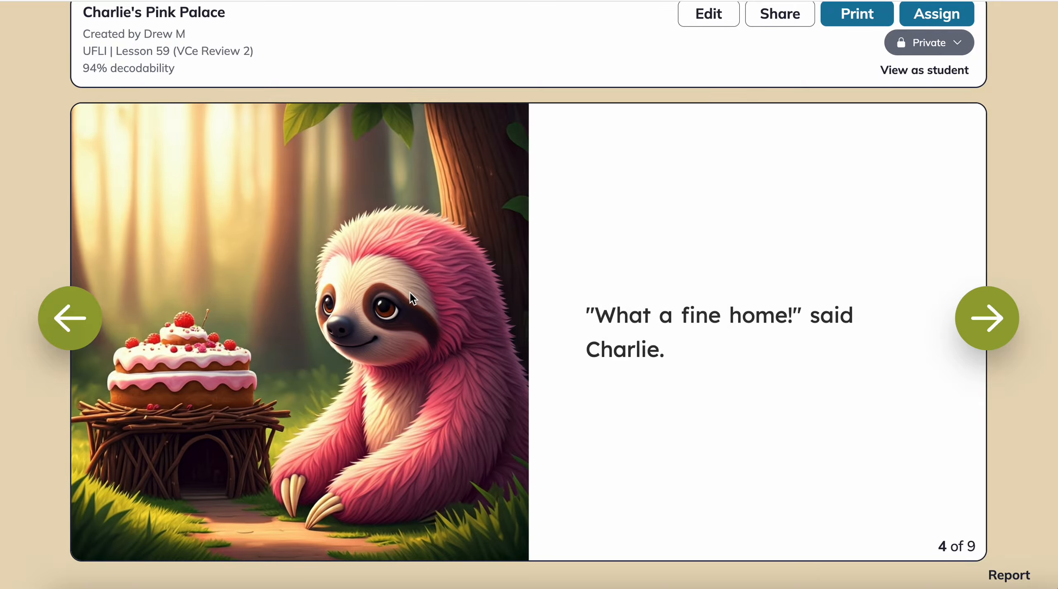
left_click(97, 312)
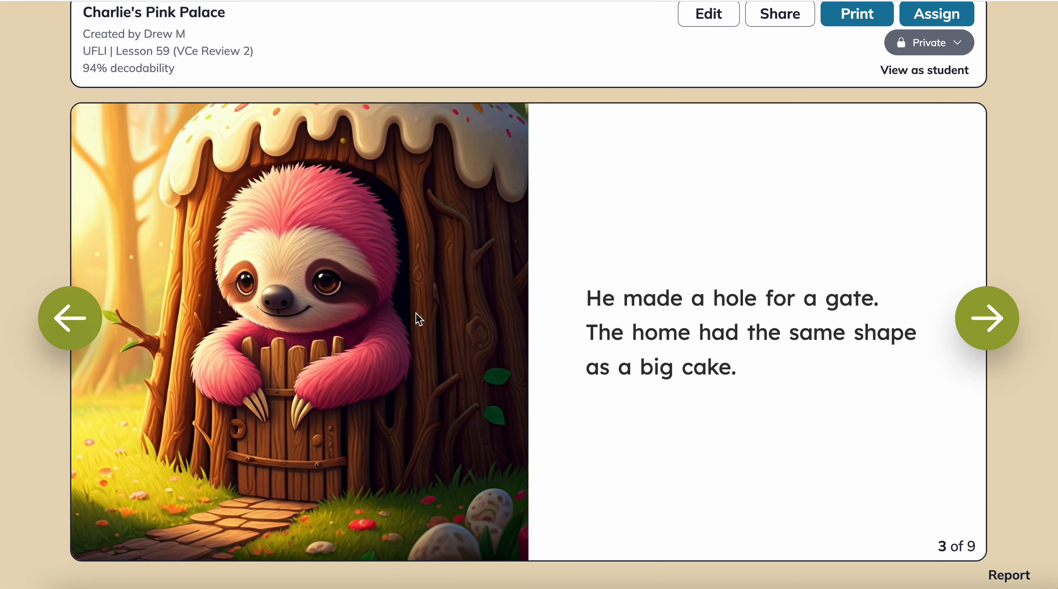
left_click(985, 318)
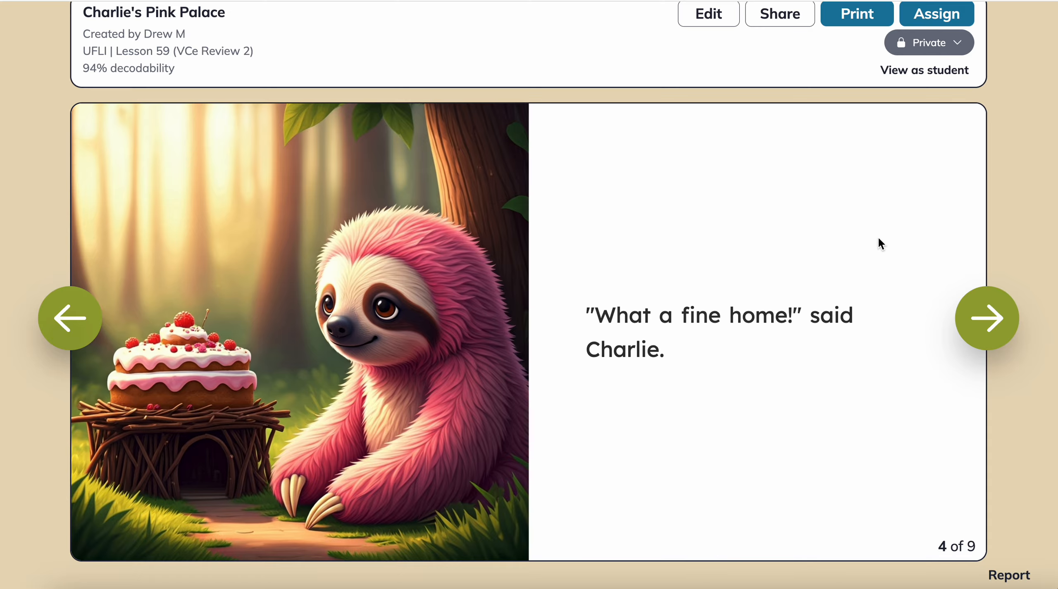
left_click(984, 319)
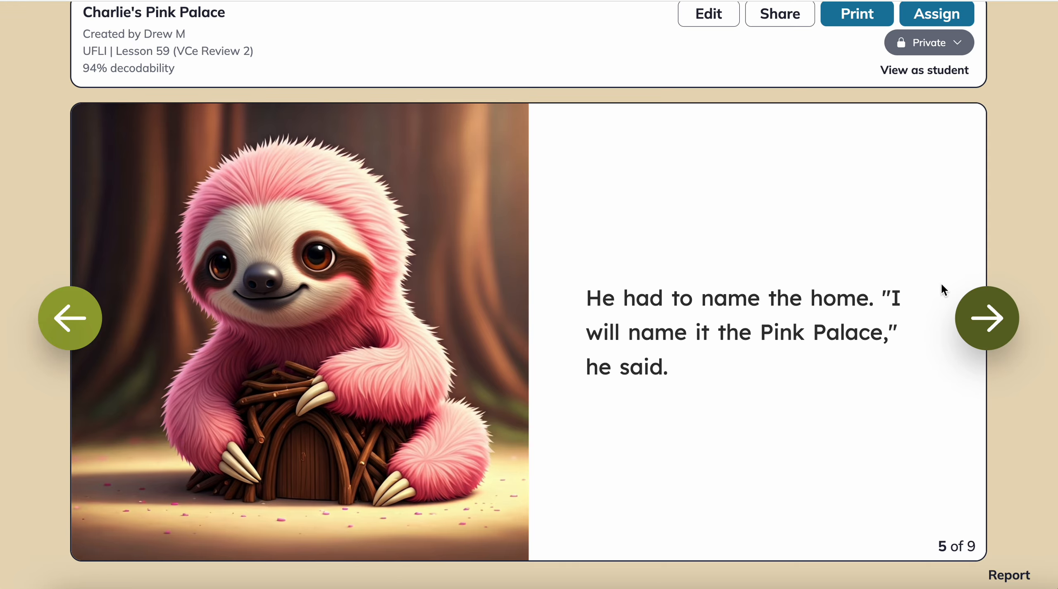
- Open the illustrated story "Charlie's Pink Palace" for editing
scroll(735, 105, "up", 1)
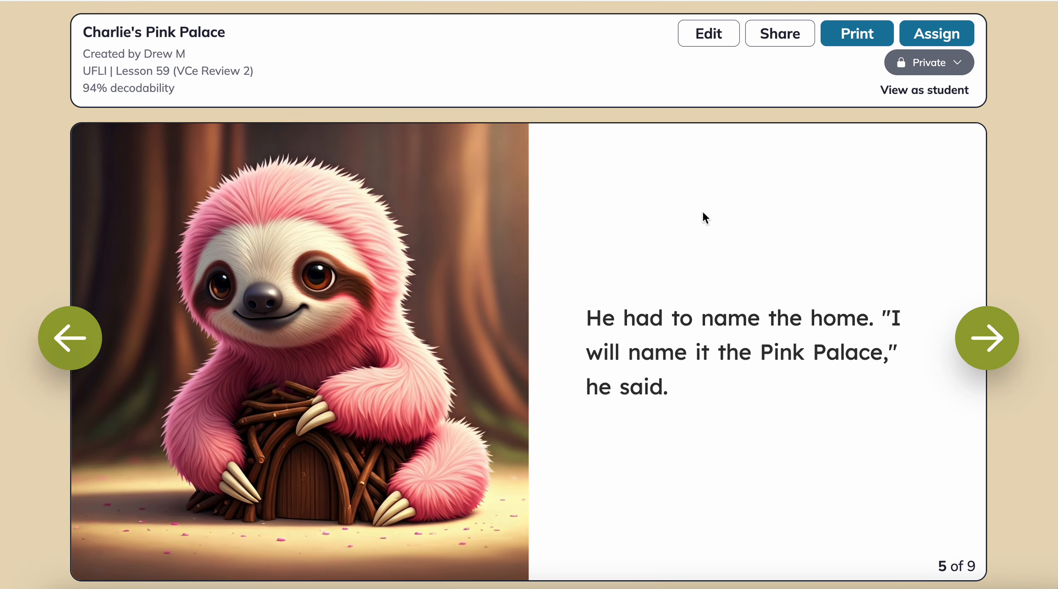
scroll(709, 61, "up", 2)
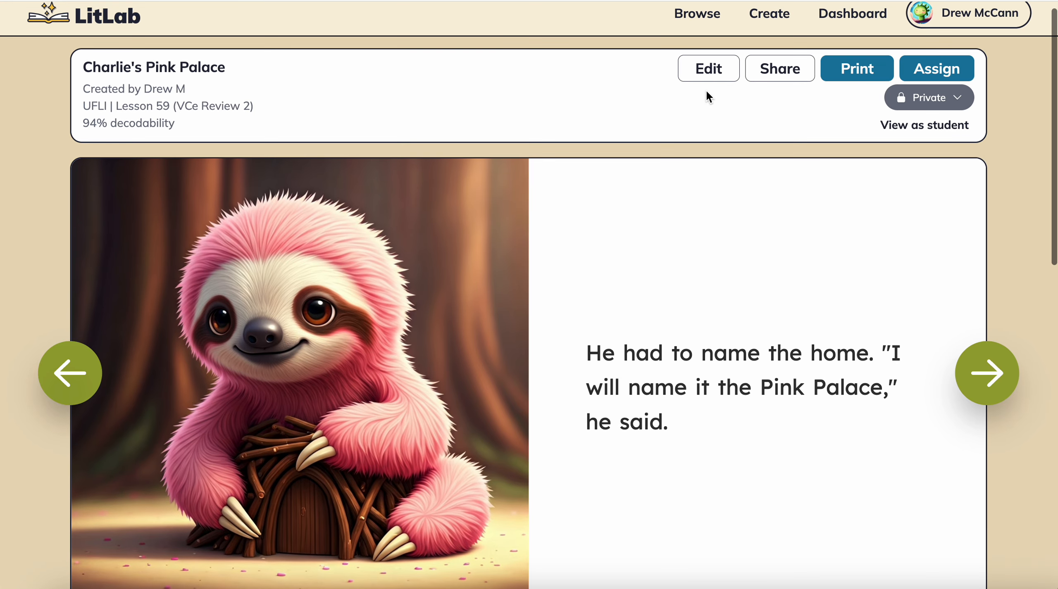
left_click(709, 68)
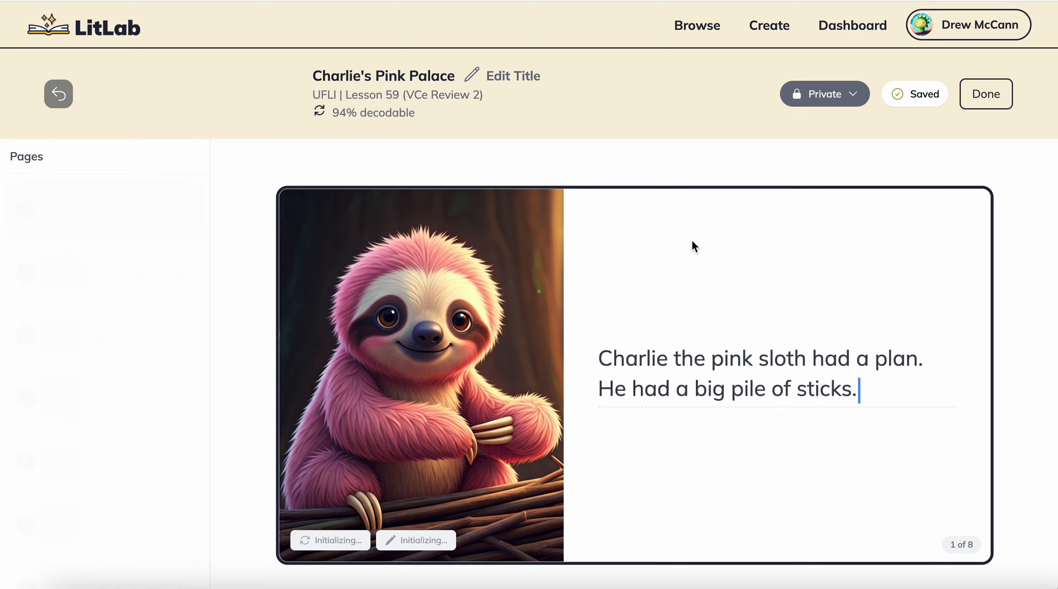
scroll(641, 550, "down", 3)
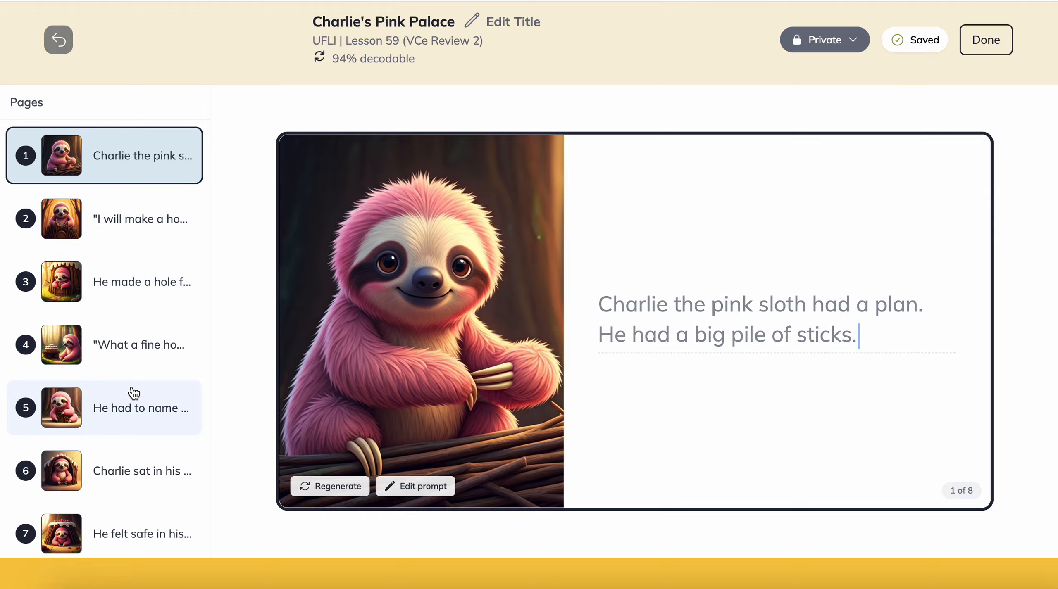
- Replace the word "Palace" with "Place" in the text of page 5
left_click(142, 219)
left_click(143, 294)
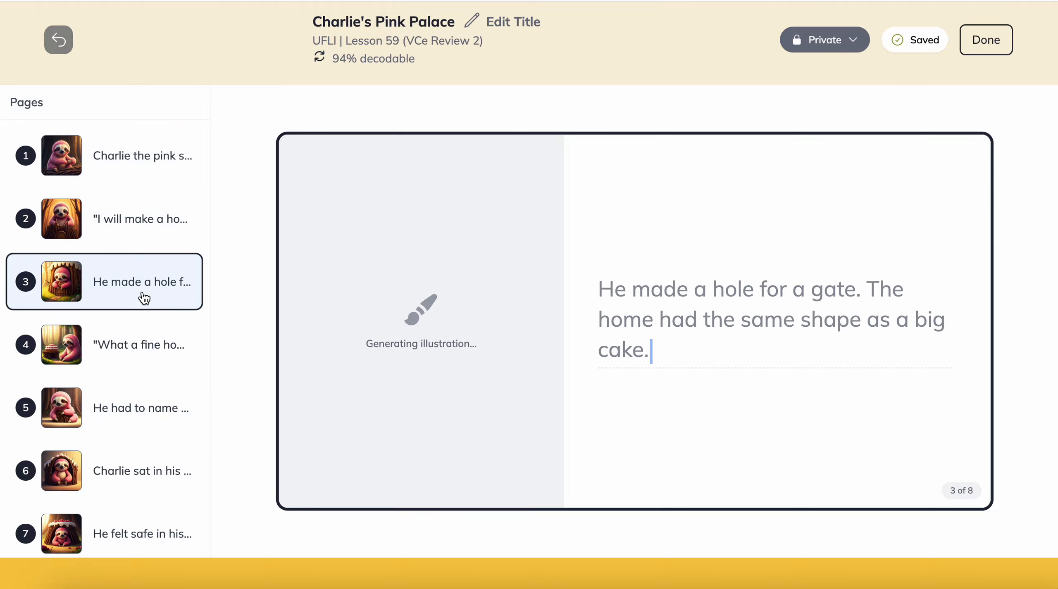
left_click(142, 347)
left_click(142, 407)
scroll(141, 451, "down", 1)
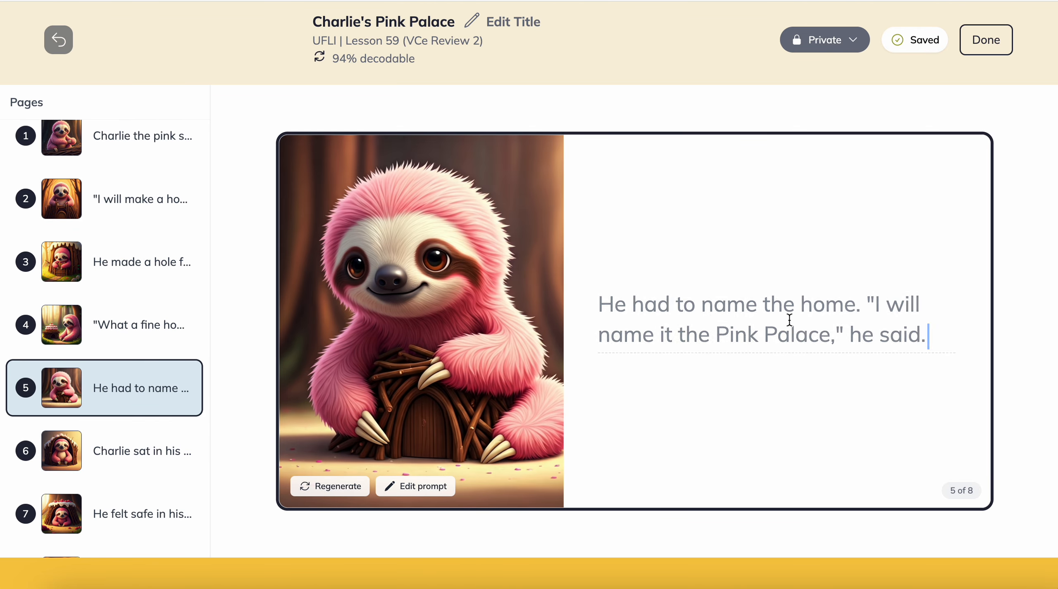
double_click(776, 328)
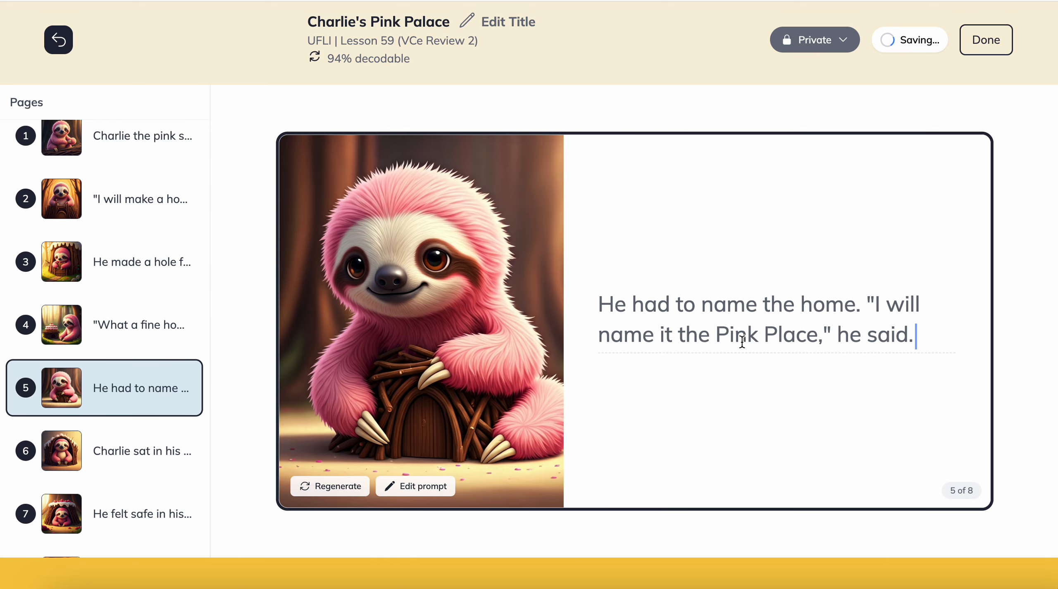
- Add "large" before "cake-shaped home" in the illustration prompt of page 4
left_click(118, 314)
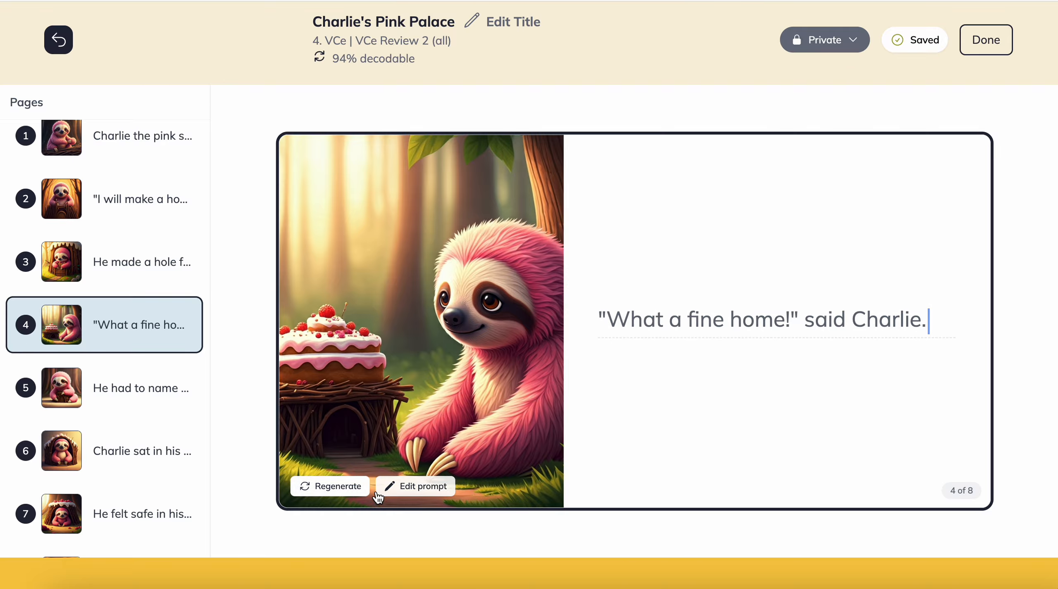
left_click(413, 486)
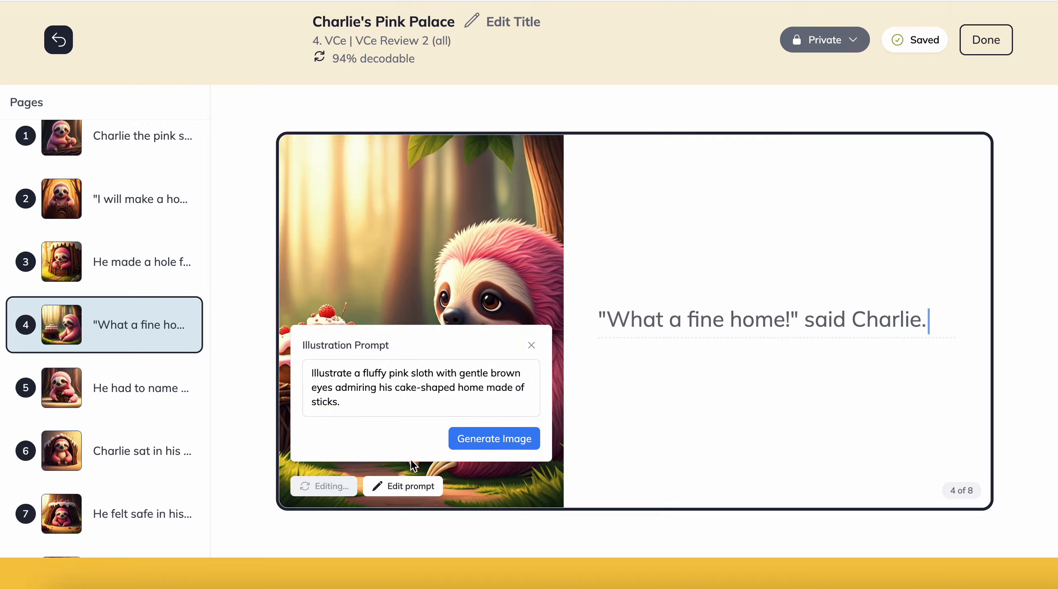
left_click(422, 408)
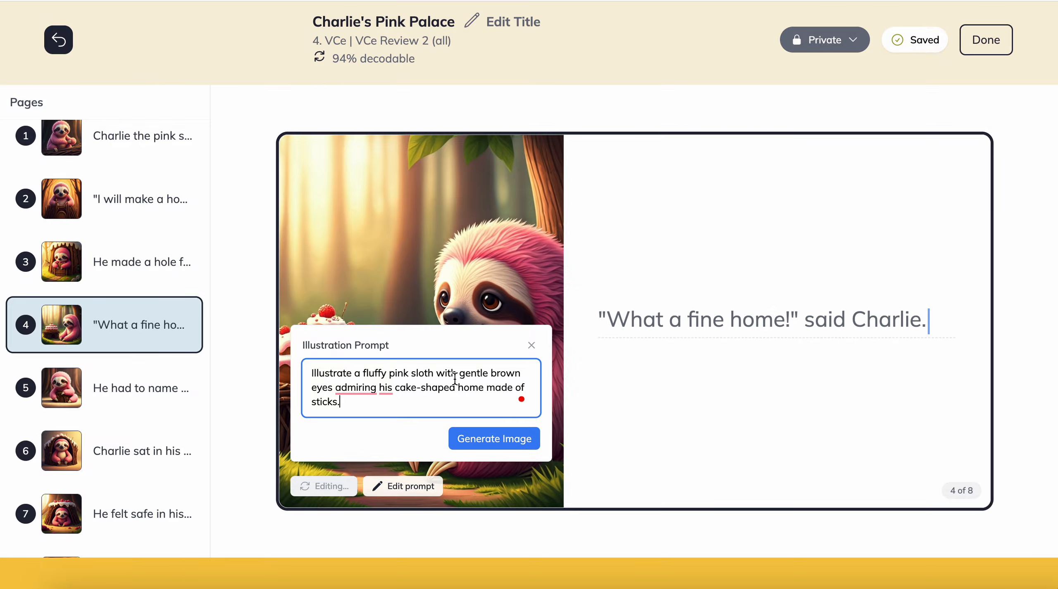
mouse_move(385, 391)
left_click(395, 390)
type("large")
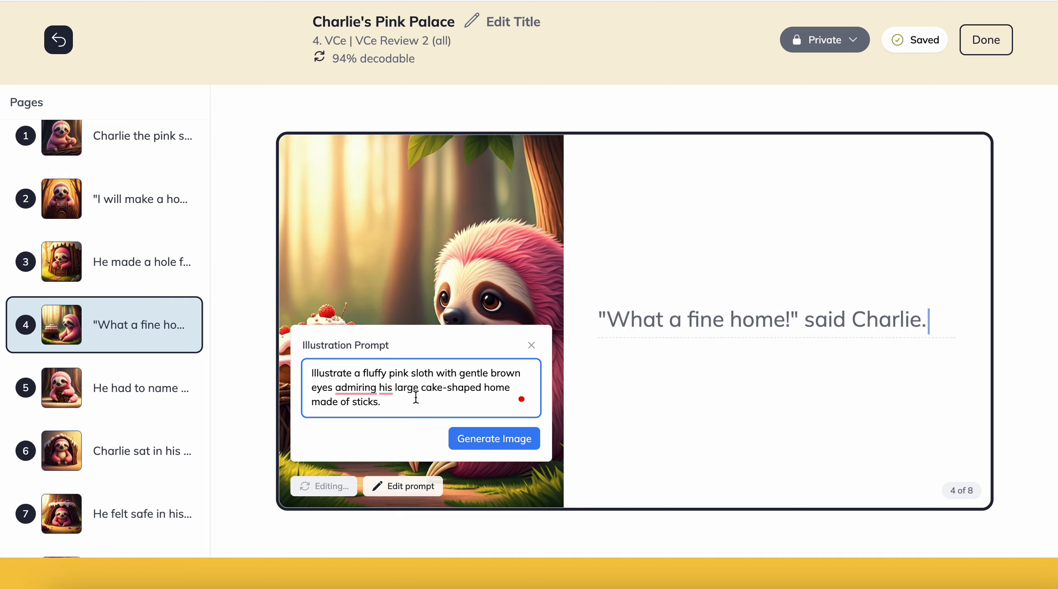
- Add "small" before "fluffy pink sloth" in page 4's illustration prompt and generate the new image
left_click(444, 375)
left_click(362, 374)
type("sma")
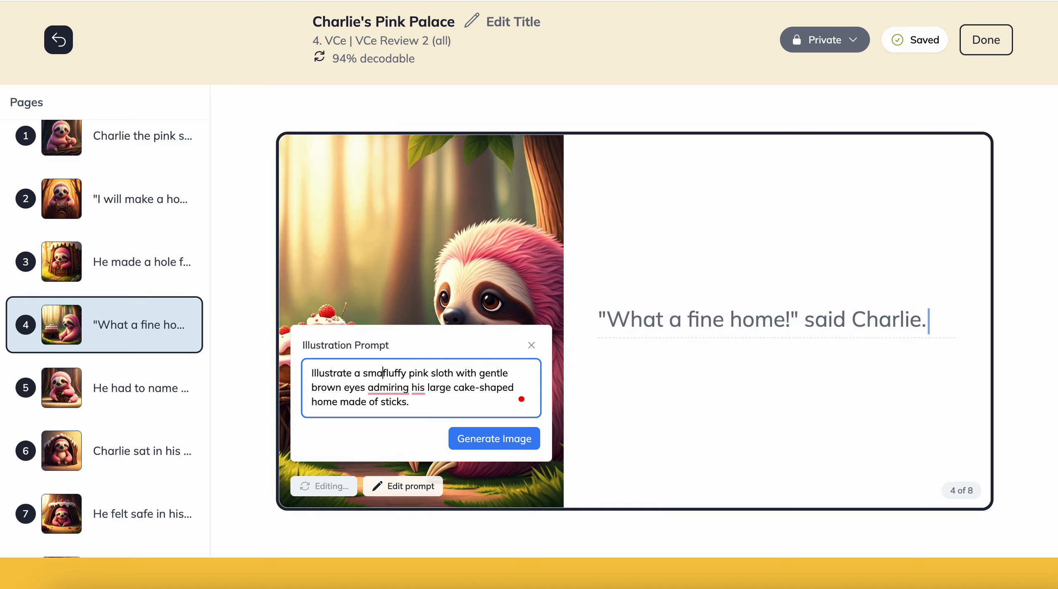
type("ll")
left_click(483, 440)
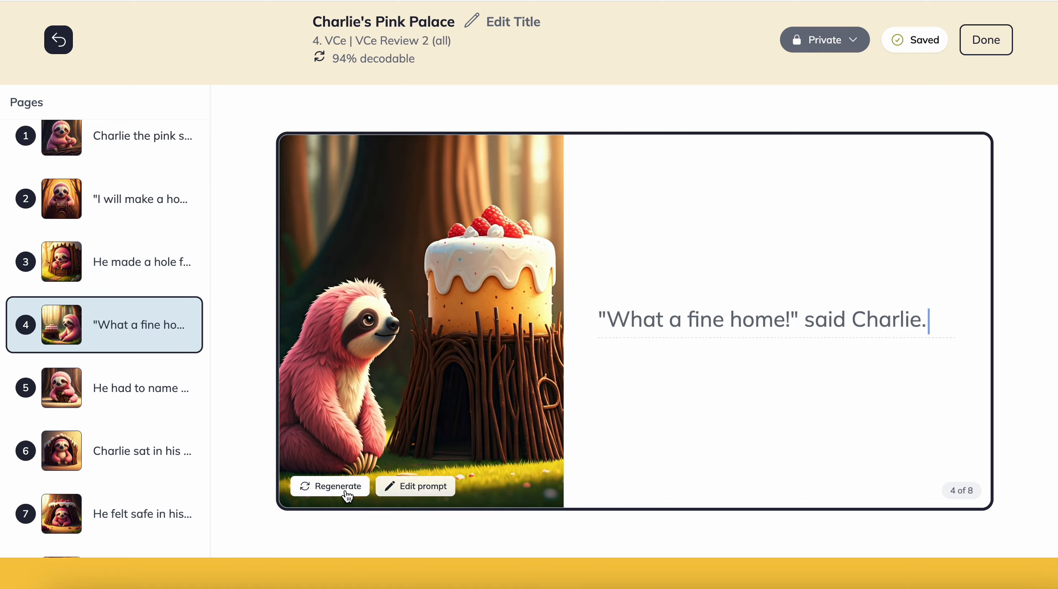
- Compare with the illustration on page 3 and regenerate the illustration on page 4
left_click(97, 264)
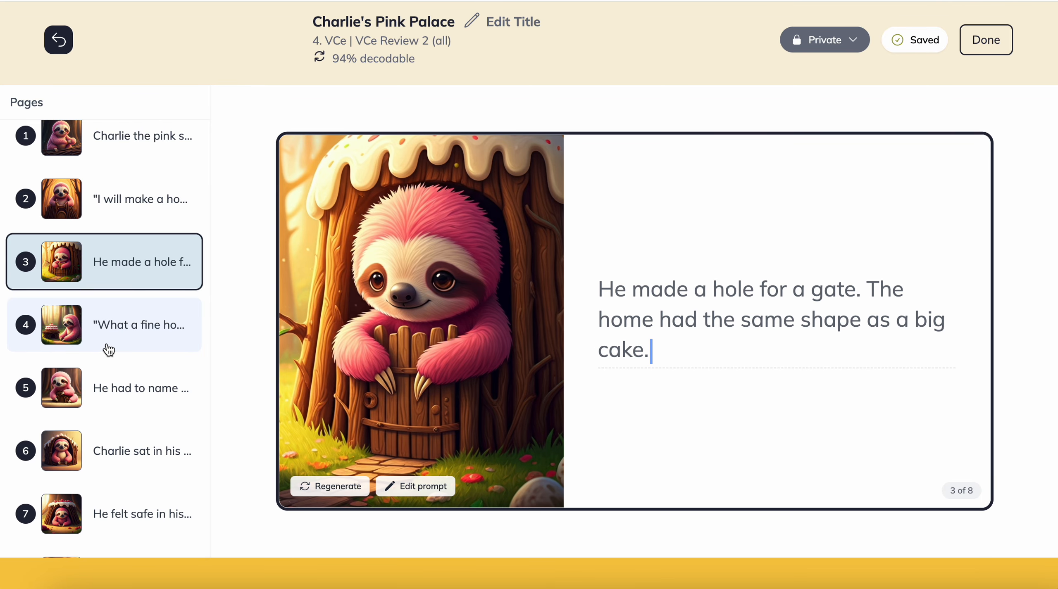
left_click(141, 350)
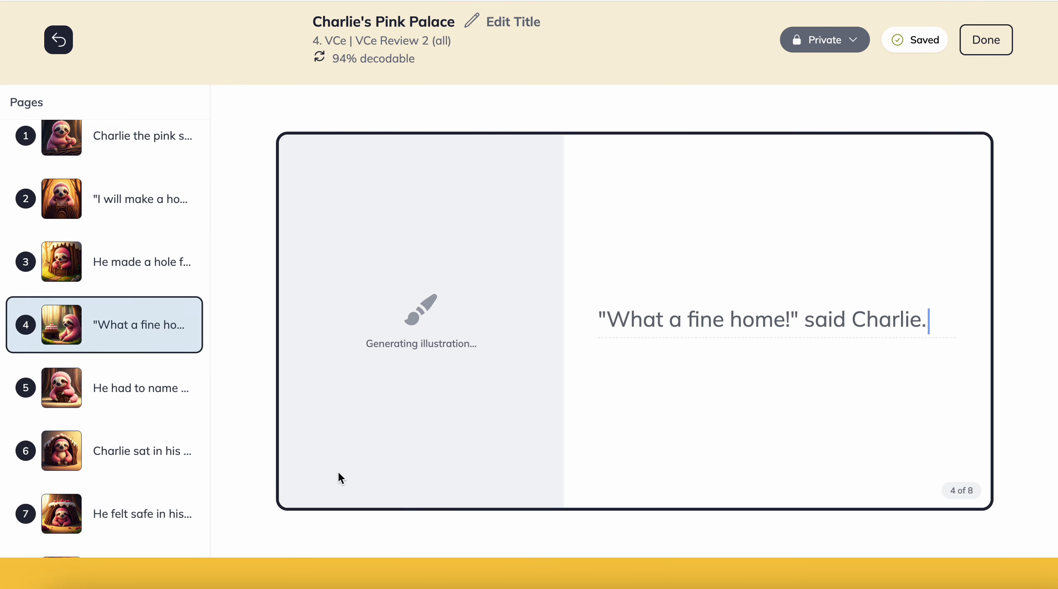
left_click(345, 487)
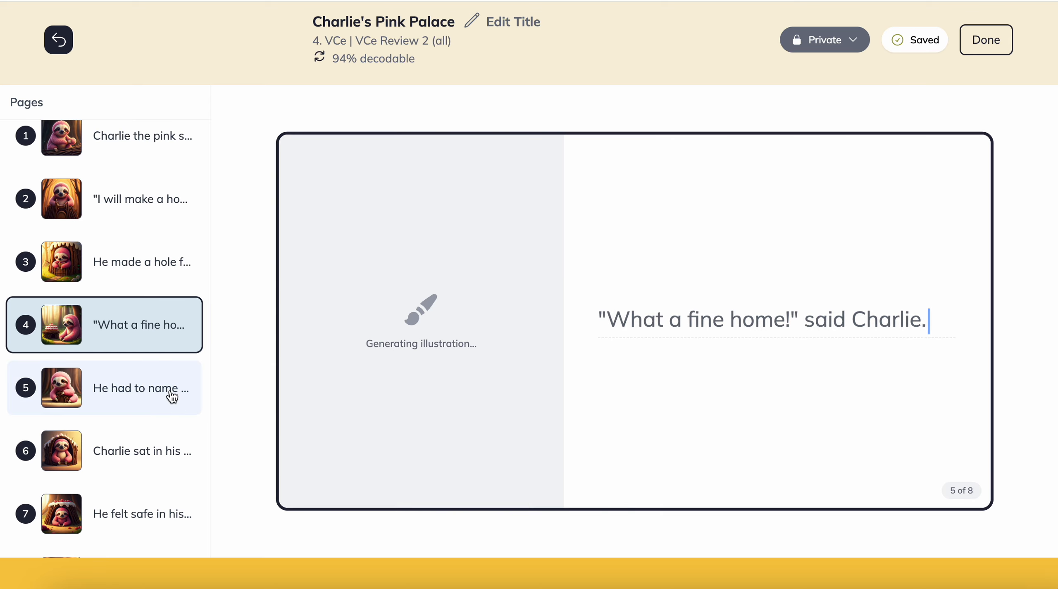
- In page 5's illustration prompt, insert "in the forest, thinking hard, with his hand on his chin." after "gentle brown eyes"
left_click(171, 396)
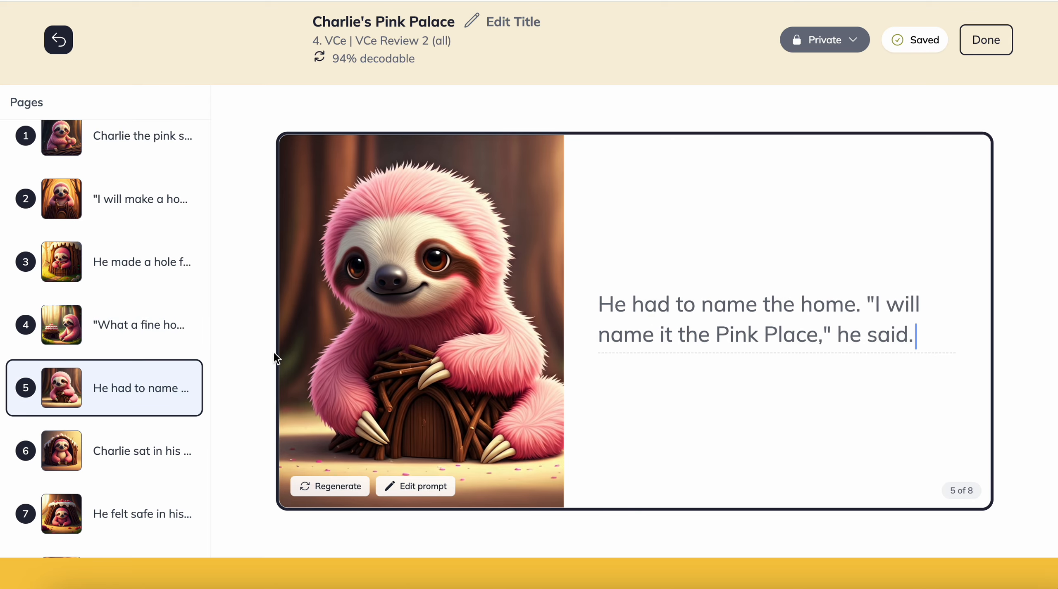
left_click(363, 488)
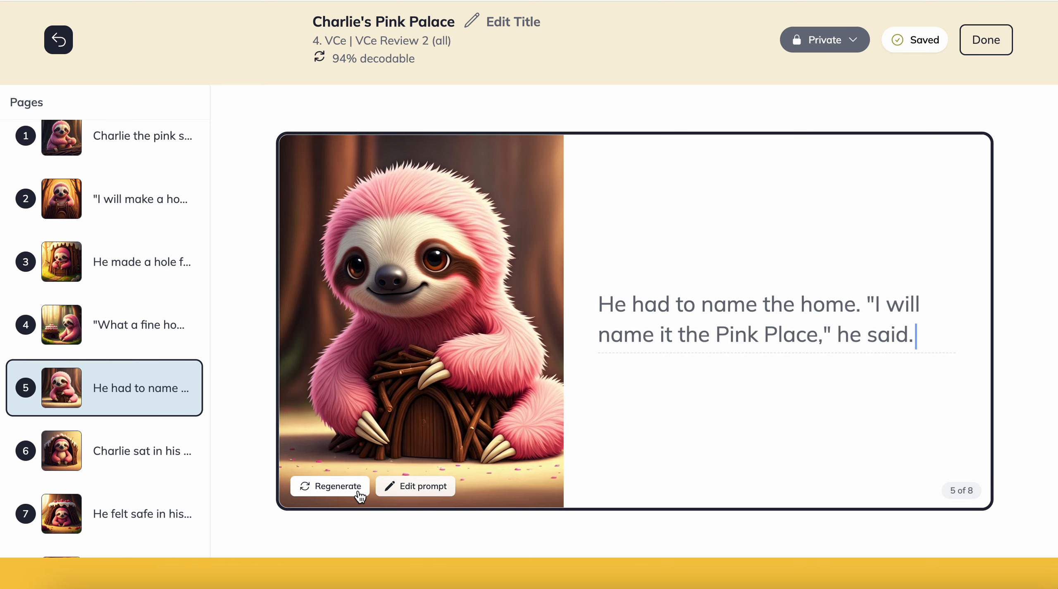
left_click(391, 489)
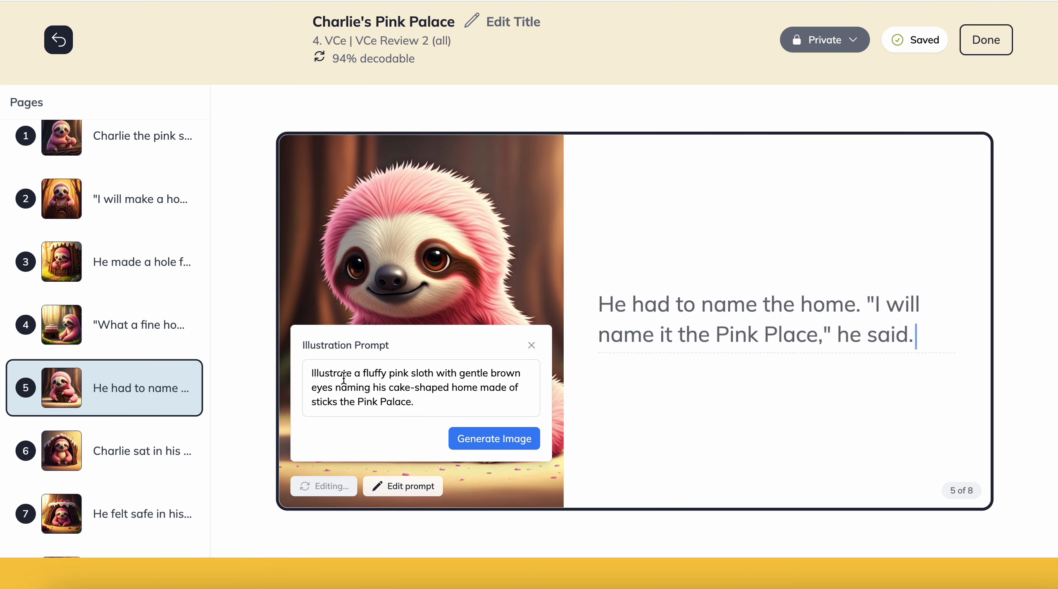
left_click(337, 386)
type("in the forest, ")
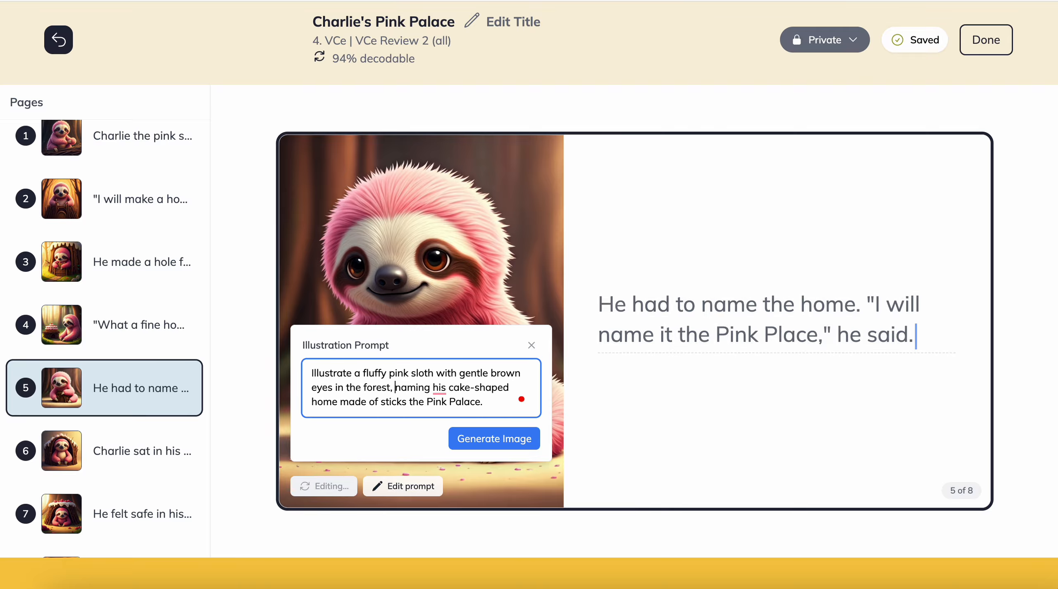
type("thinking ")
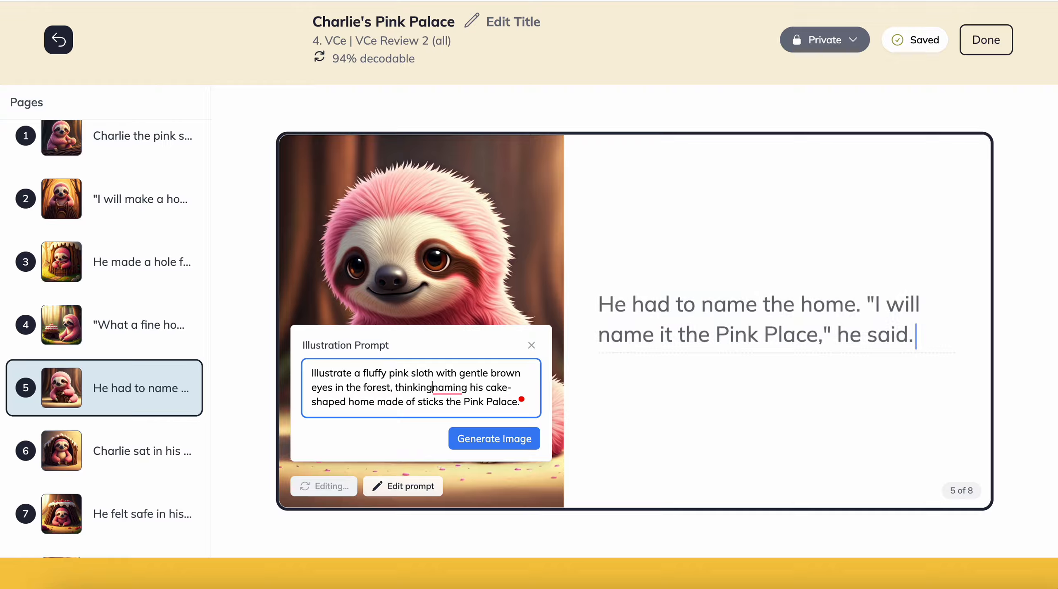
type("hard, with his ")
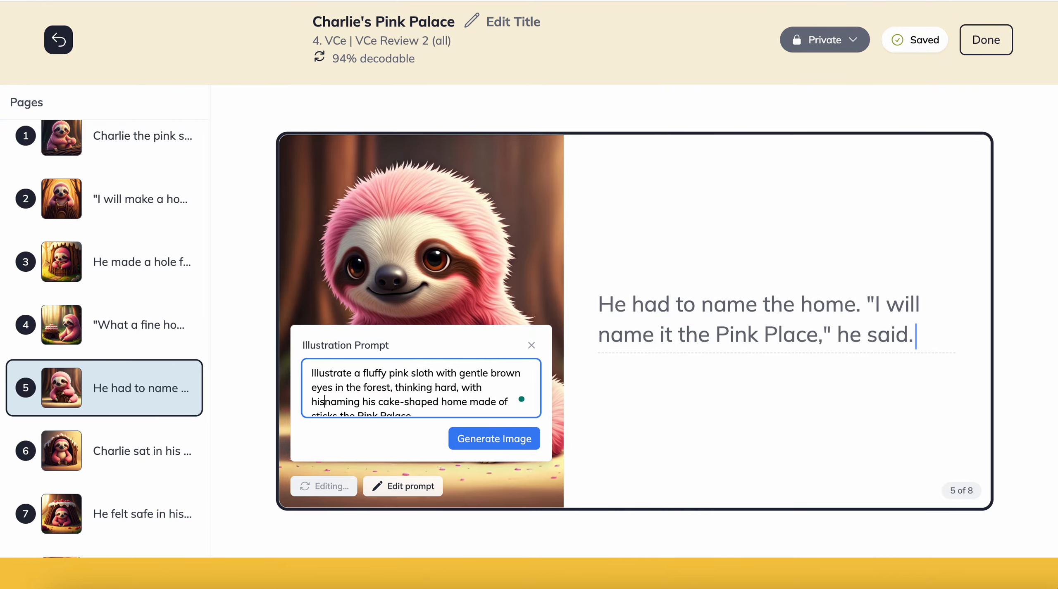
type("han")
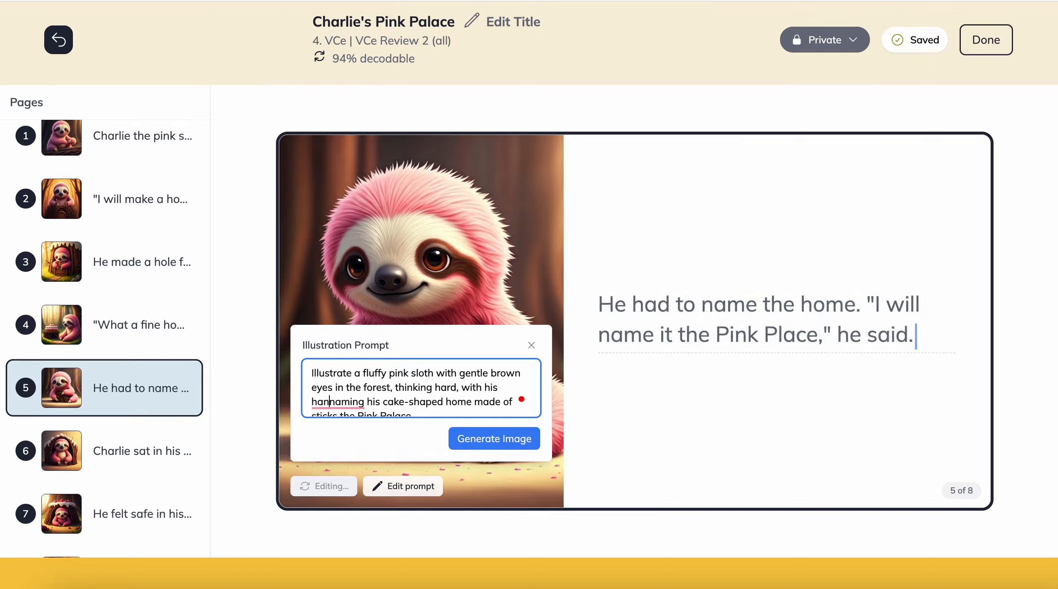
type("d on his chin")
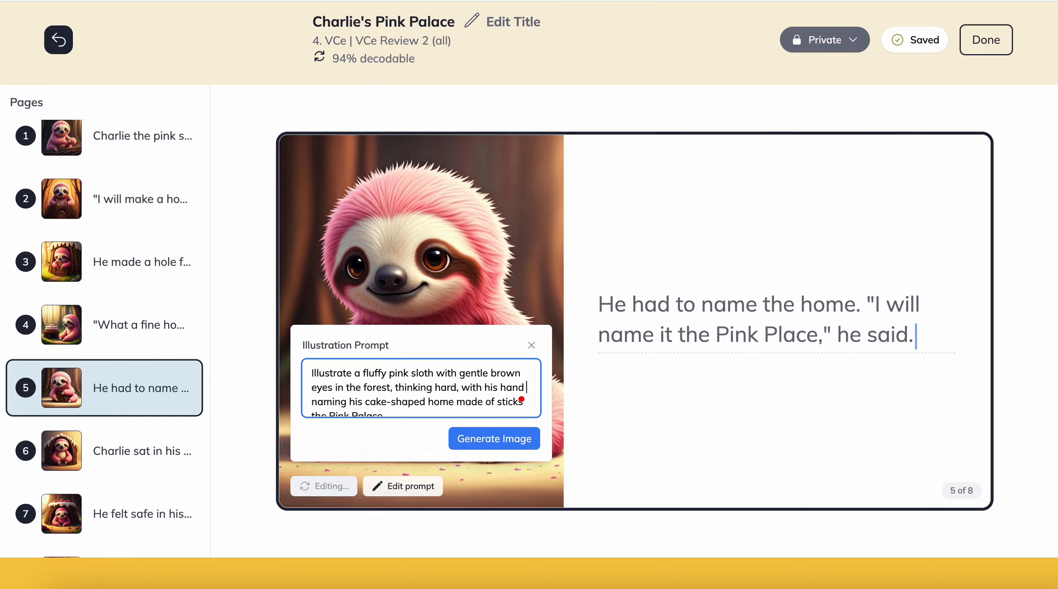
type(".")
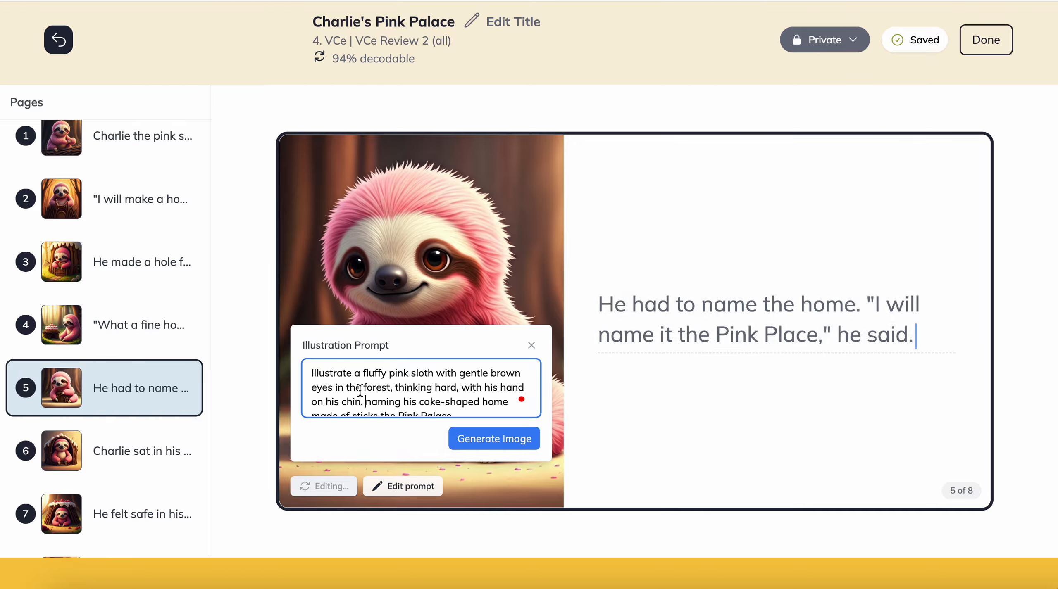
- Delete the remaining text about naming the cake-shaped home from page 5's illustration prompt and generate the new image
left_click_drag(366, 389, 467, 428)
key("BackSpace")
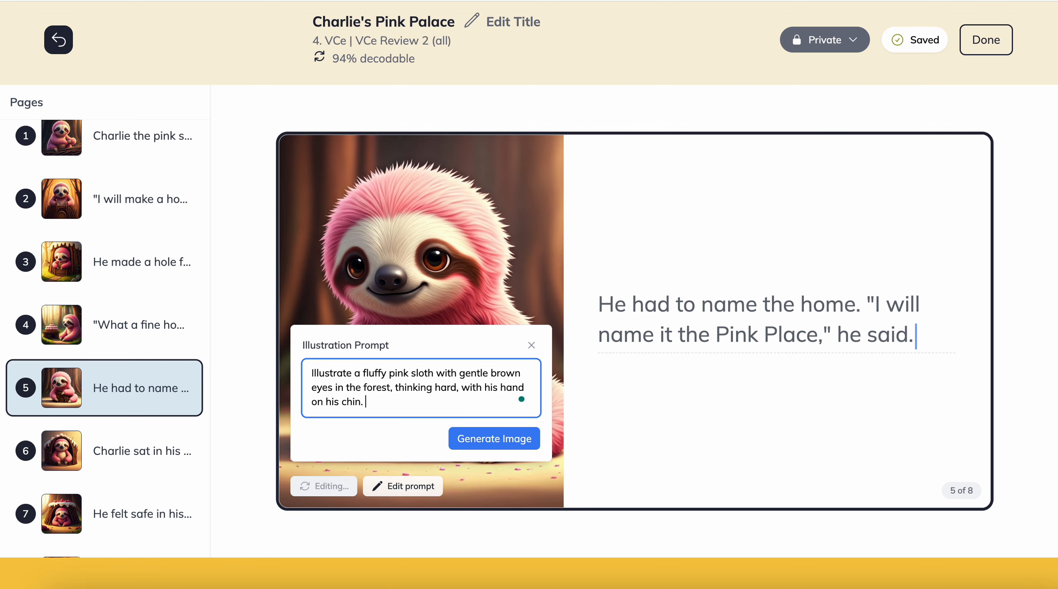
left_click(469, 439)
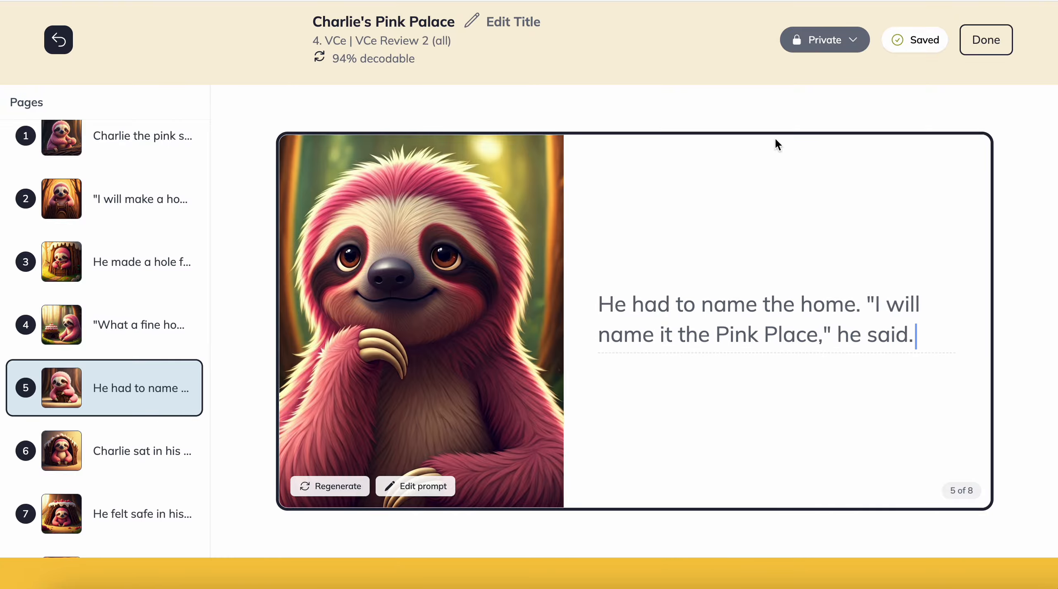
- Finish editing the story and page through the finished book up to page 7
left_click(979, 43)
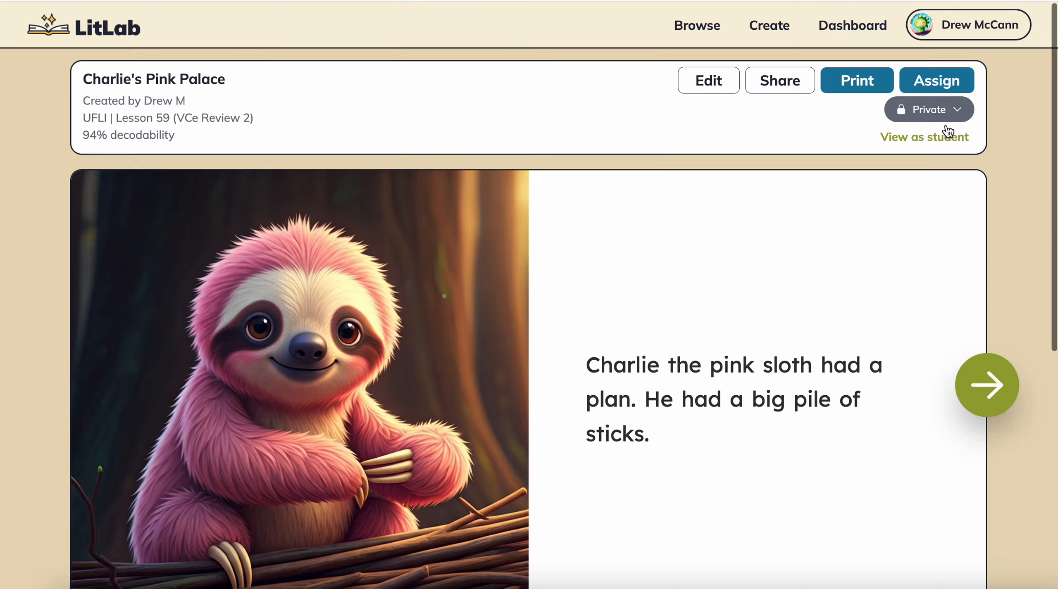
scroll(938, 246, "down", 2)
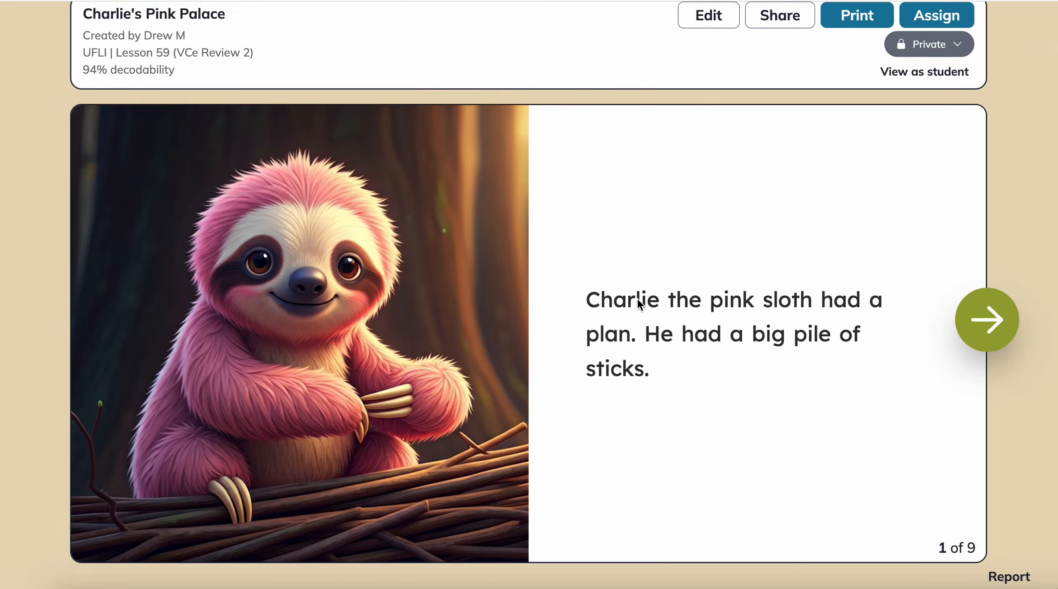
left_click(978, 330)
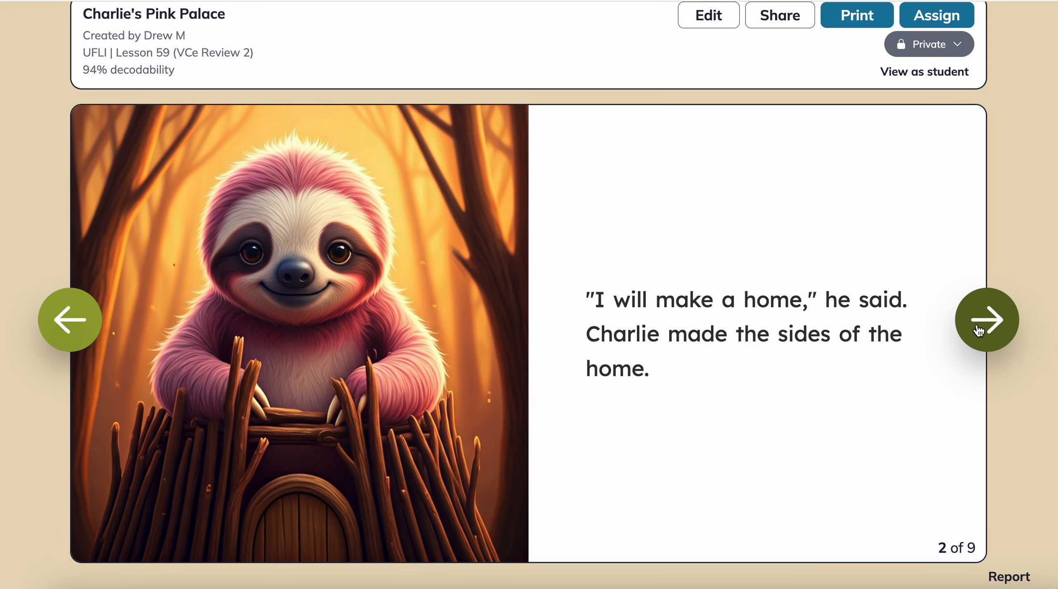
left_click(978, 330)
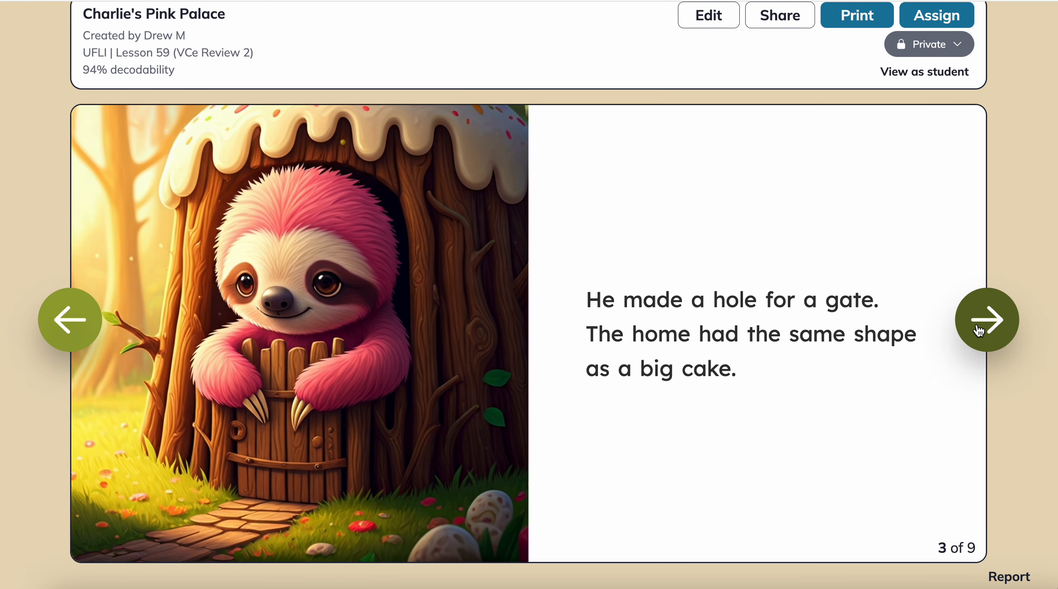
left_click(979, 330)
left_click(979, 330)
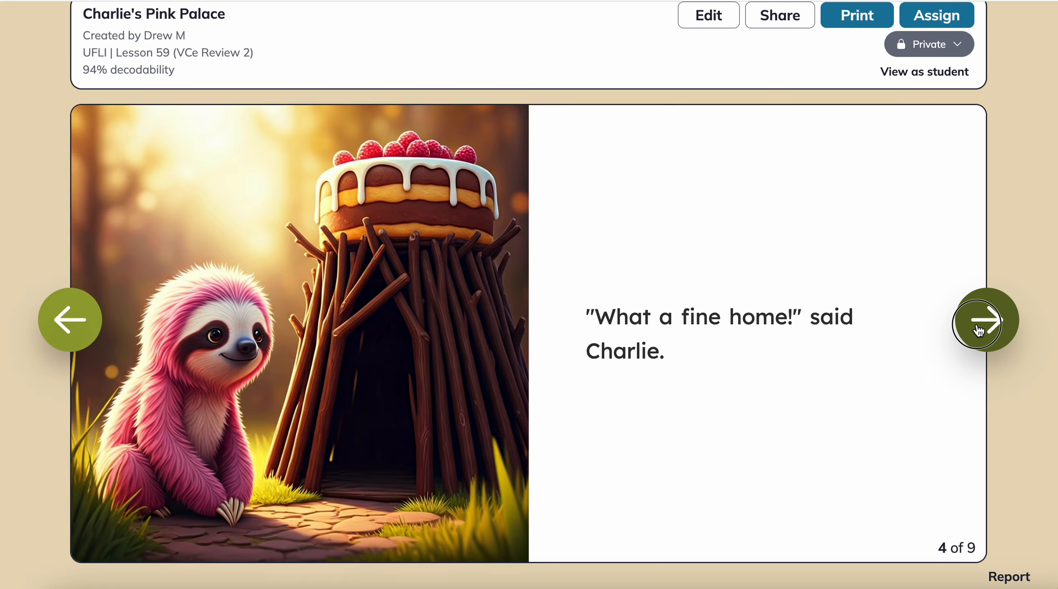
left_click(979, 329)
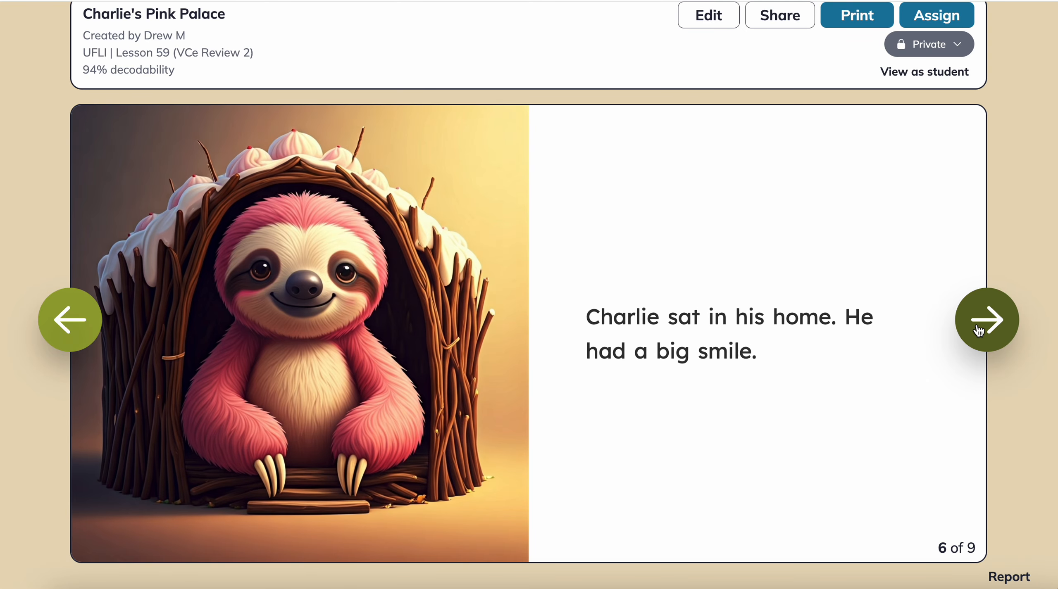
left_click(978, 329)
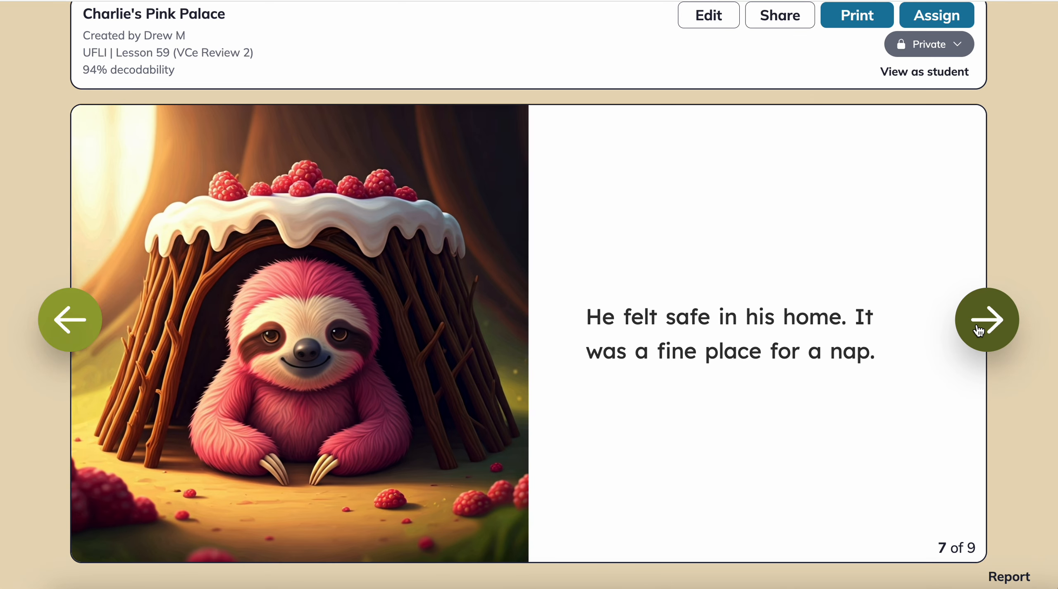
- Review the Vocabulary Guide below the story, including the words to pre-teach
scroll(978, 330, "down", 5)
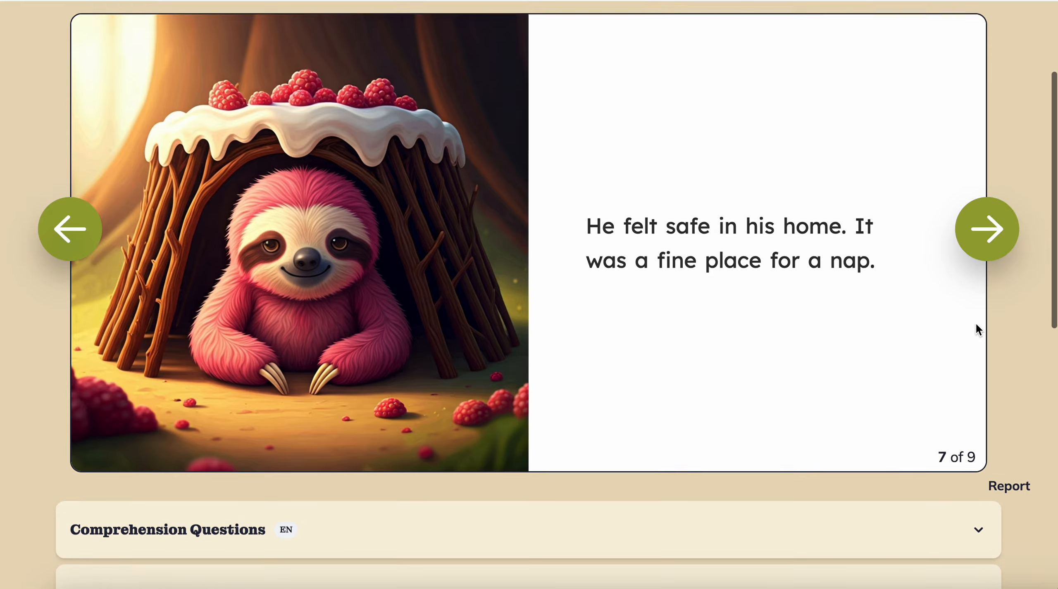
scroll(976, 325, "down", 4)
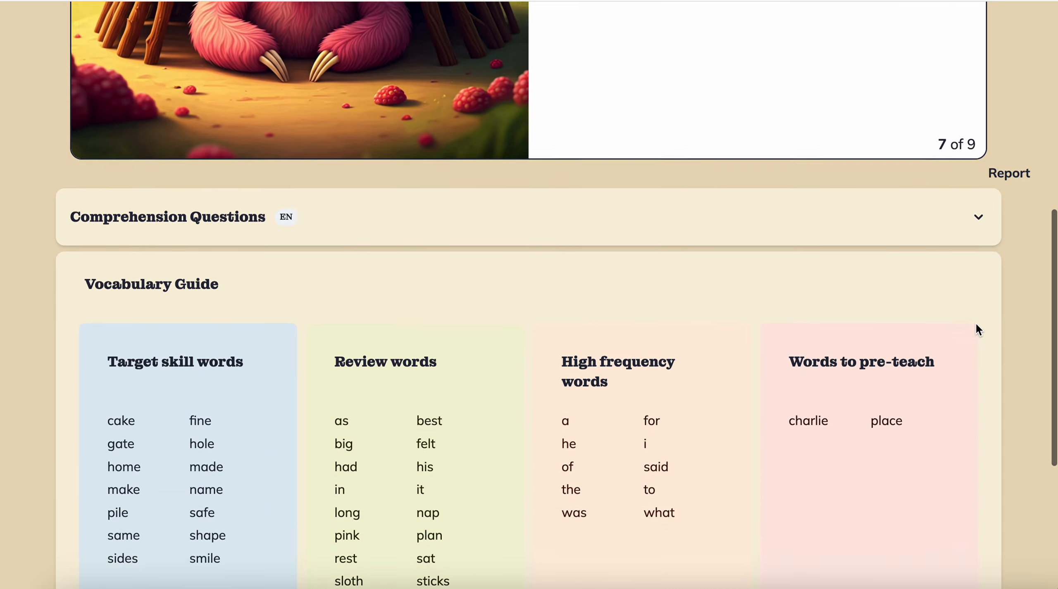
triple_click(877, 411)
scroll(756, 405, "up", 9)
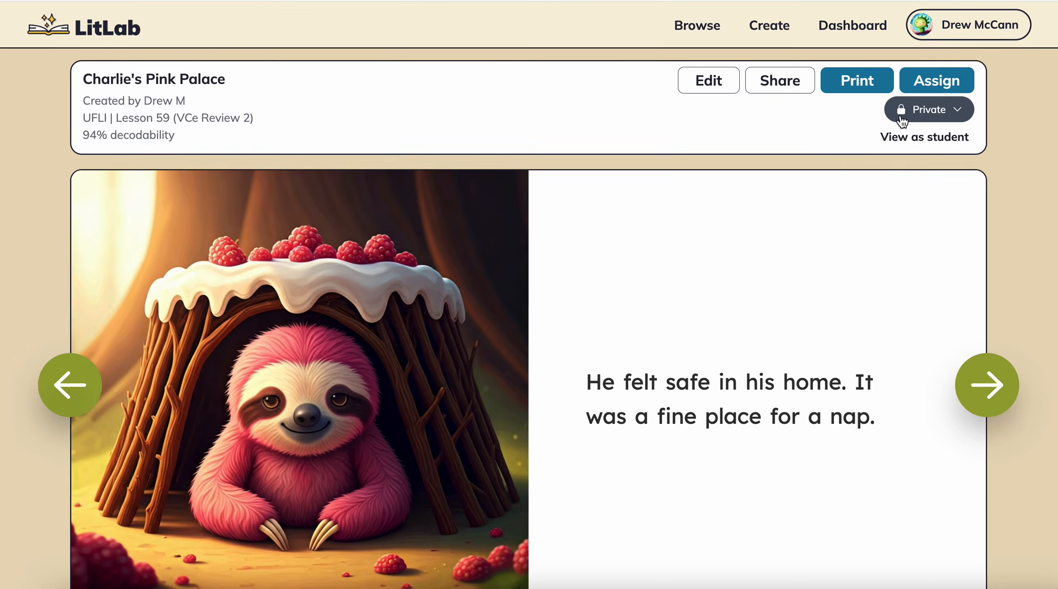
- Publish the story to the Community Library and go to view it there
left_click(931, 120)
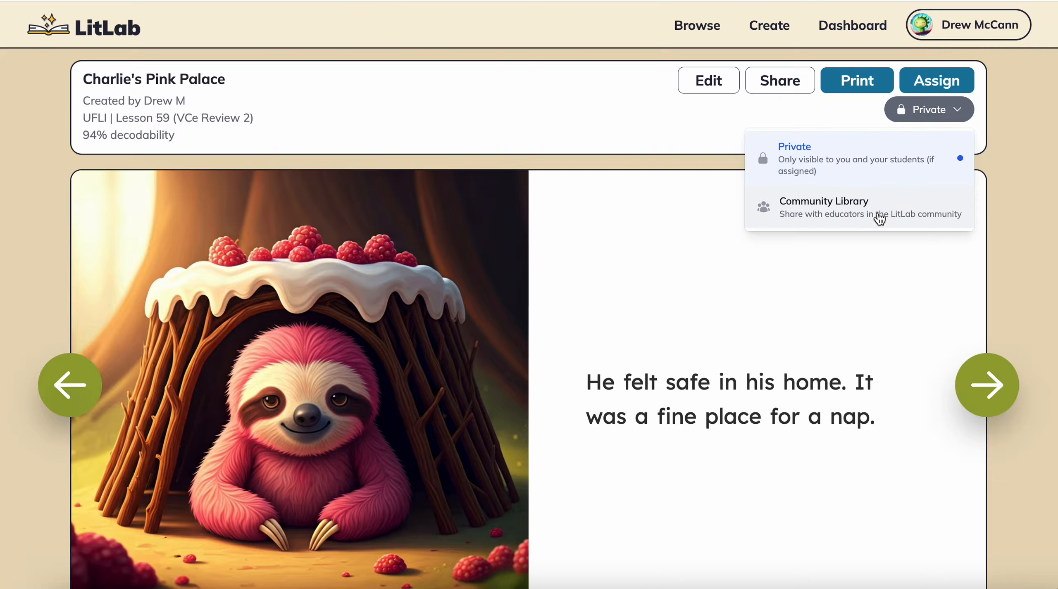
left_click(865, 218)
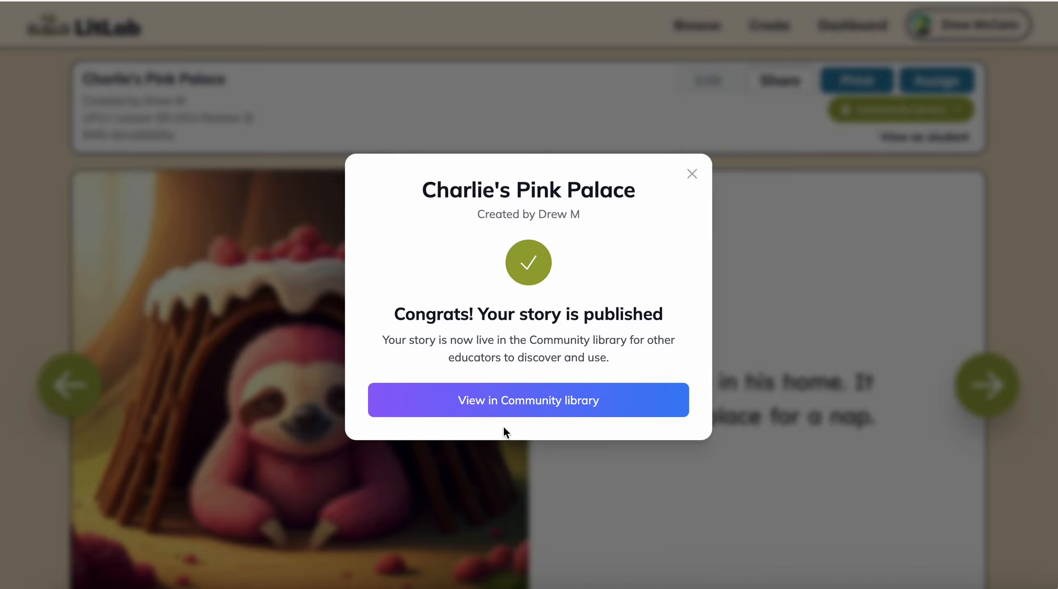
left_click(510, 403)
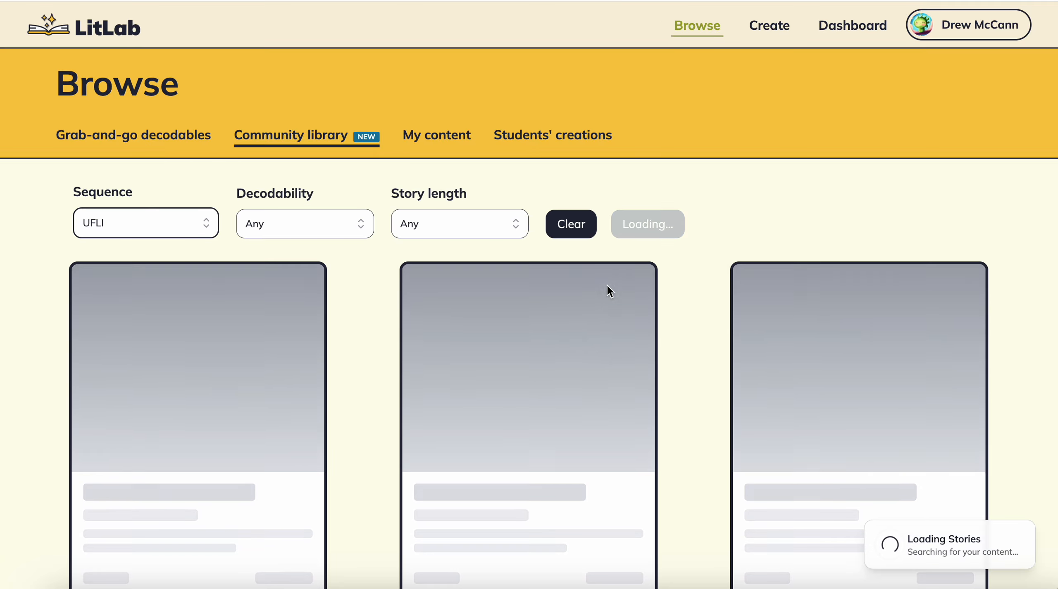
- Find "Charlie's Pink Palace" among the UFLI stories in the Community library and open it
scroll(609, 293, "down", 20)
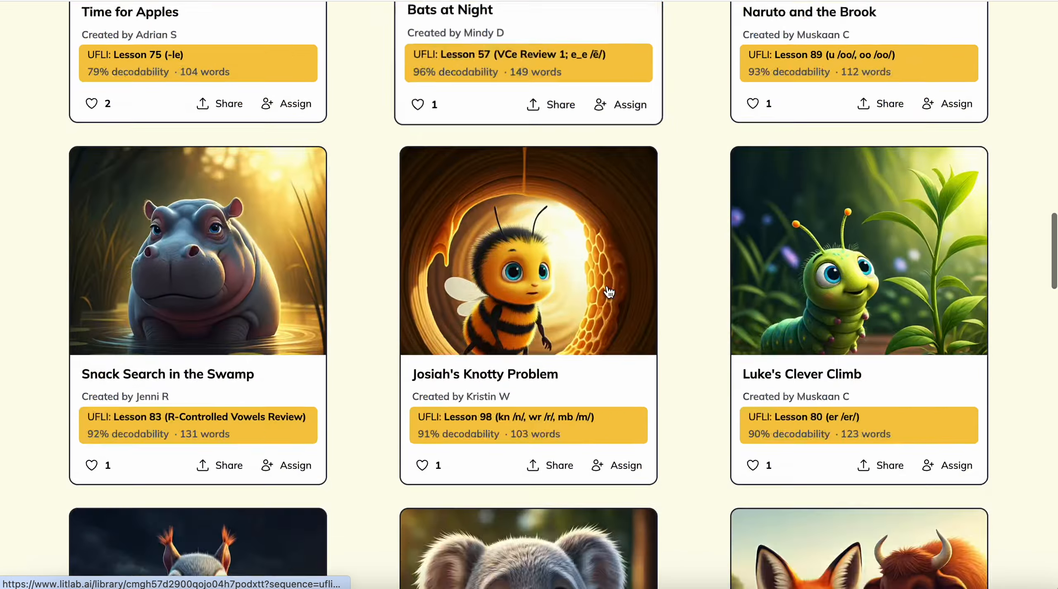
scroll(608, 292, "down", 1)
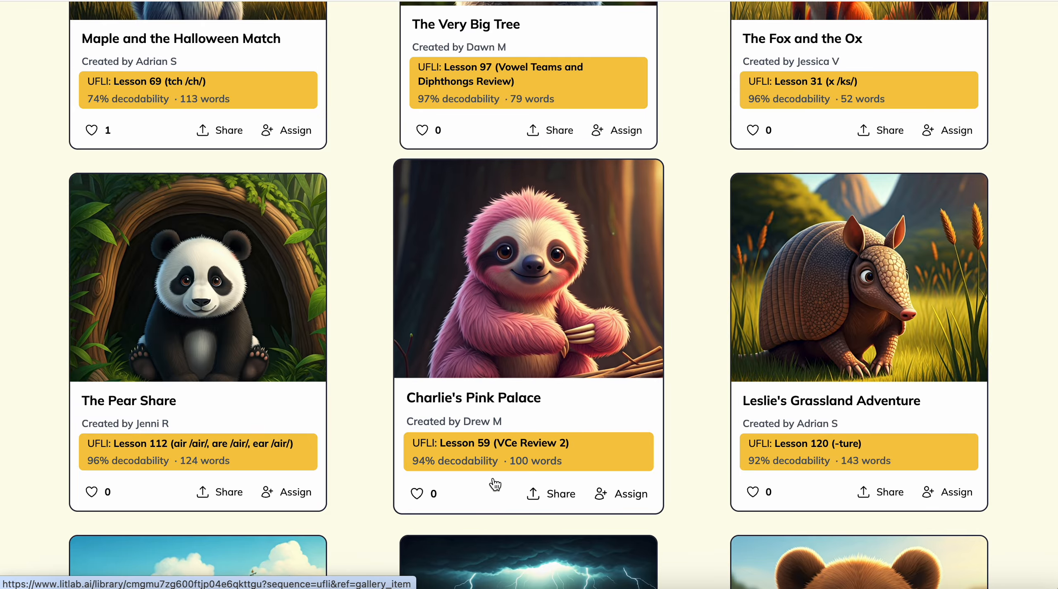
left_click(517, 353)
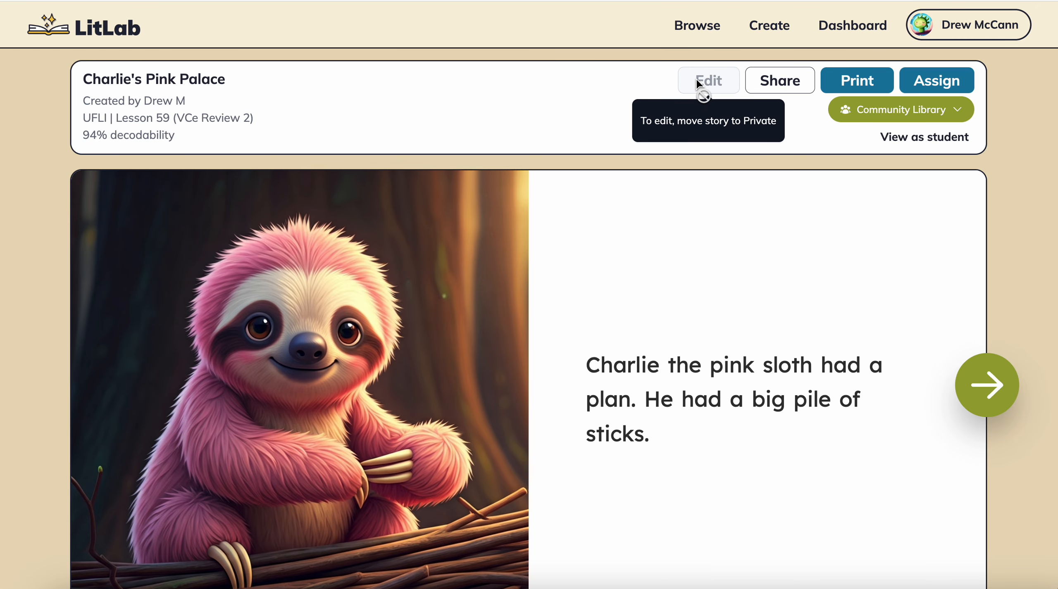
- Move the story back to Private for editing and change its title to "Charlie's Pink Home"
left_click(925, 108)
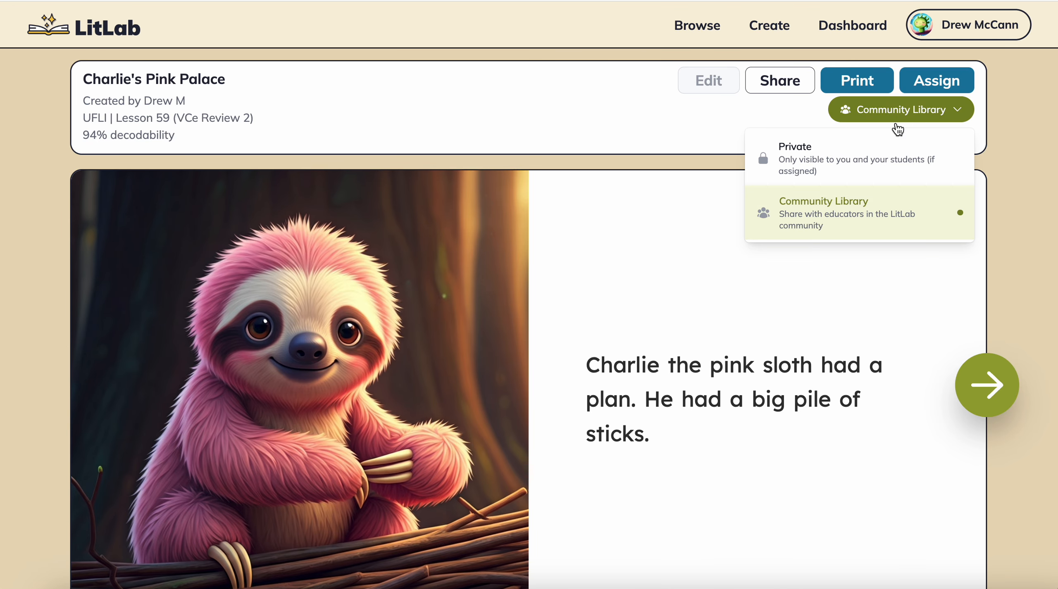
left_click(850, 161)
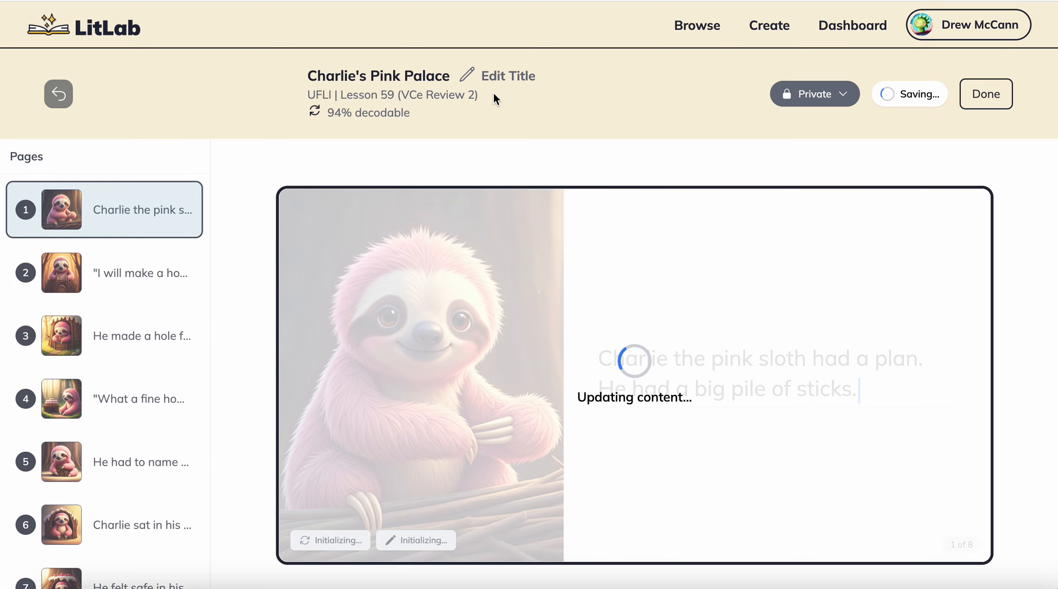
left_click(523, 81)
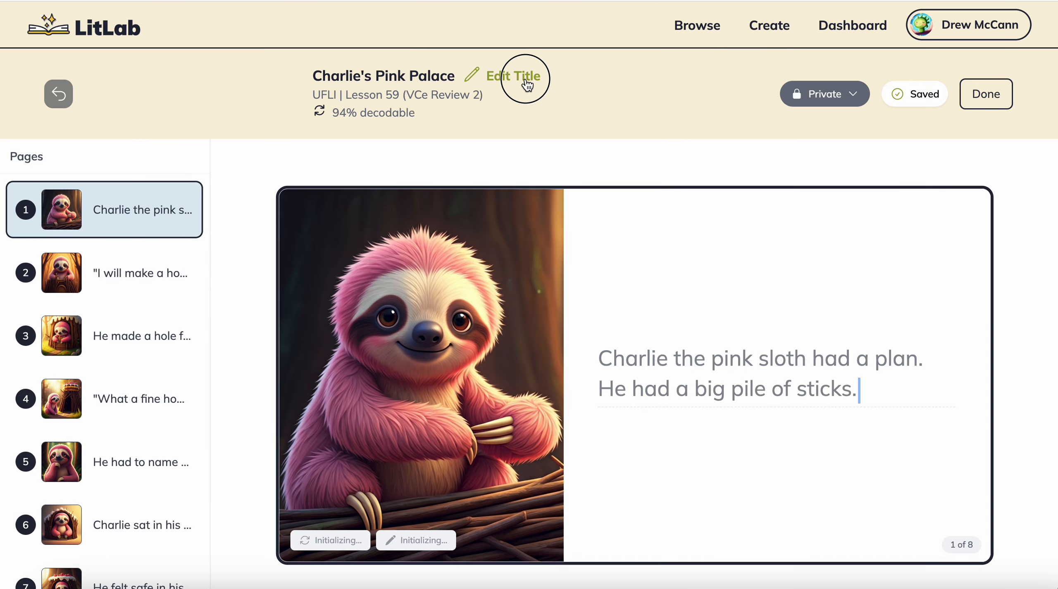
double_click(400, 80)
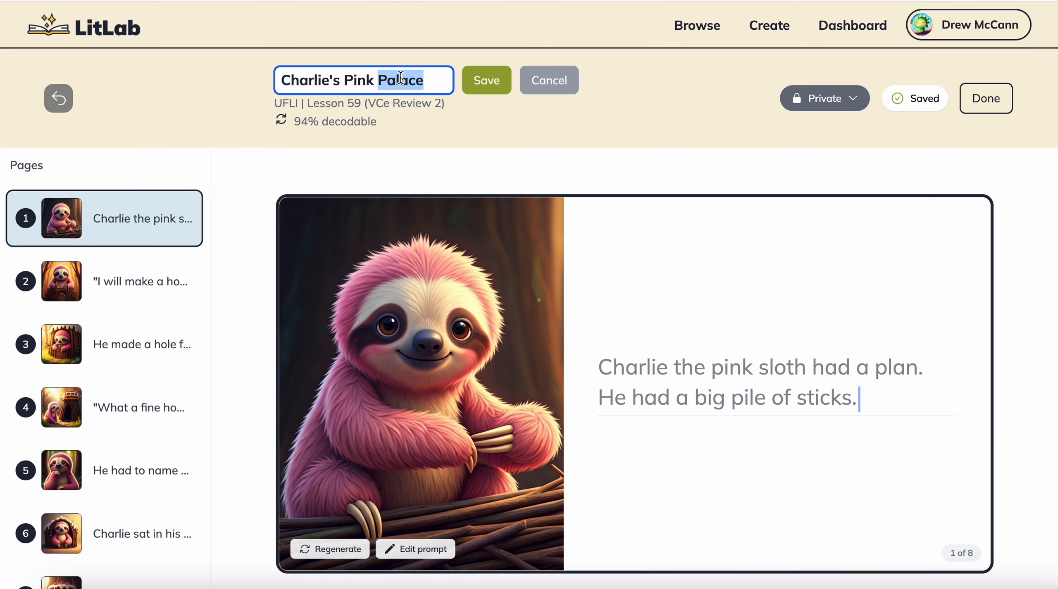
type("Home")
left_click(488, 91)
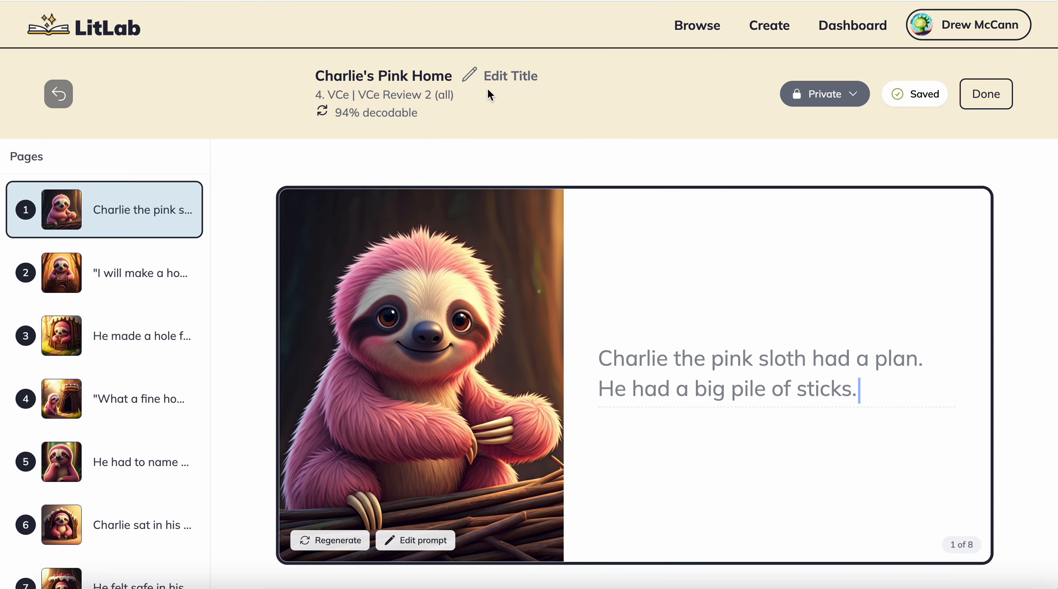
- Try to share the retitled story with the Community Library from the story editor
left_click(835, 96)
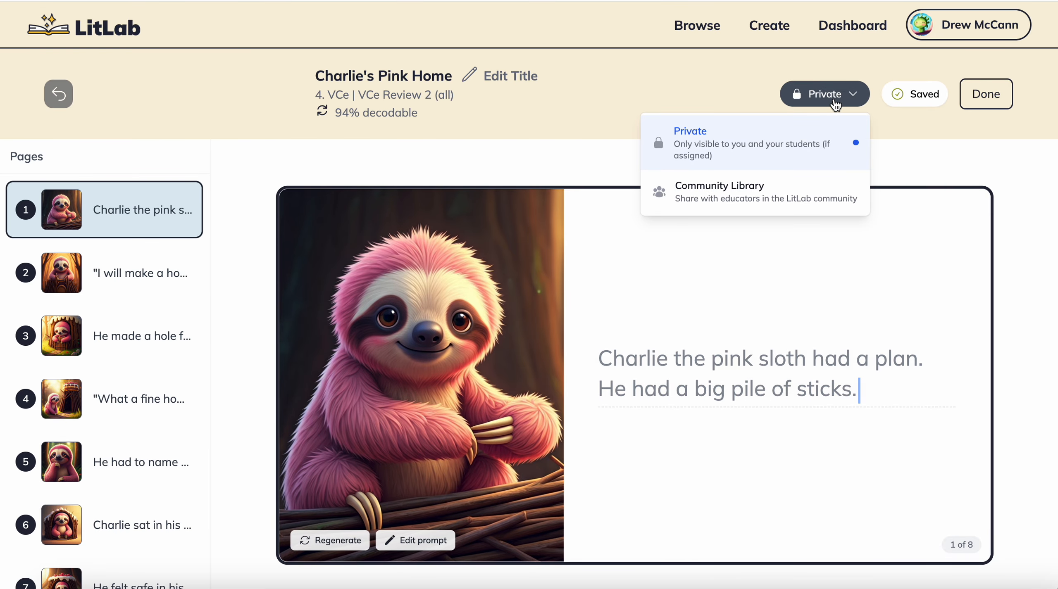
left_click(802, 196)
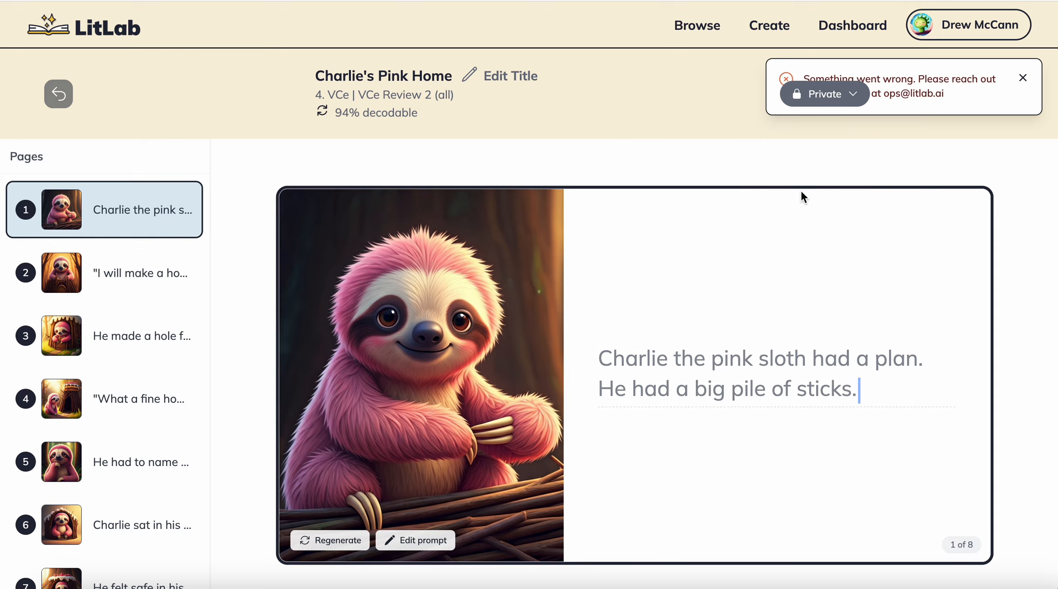
left_click(1023, 78)
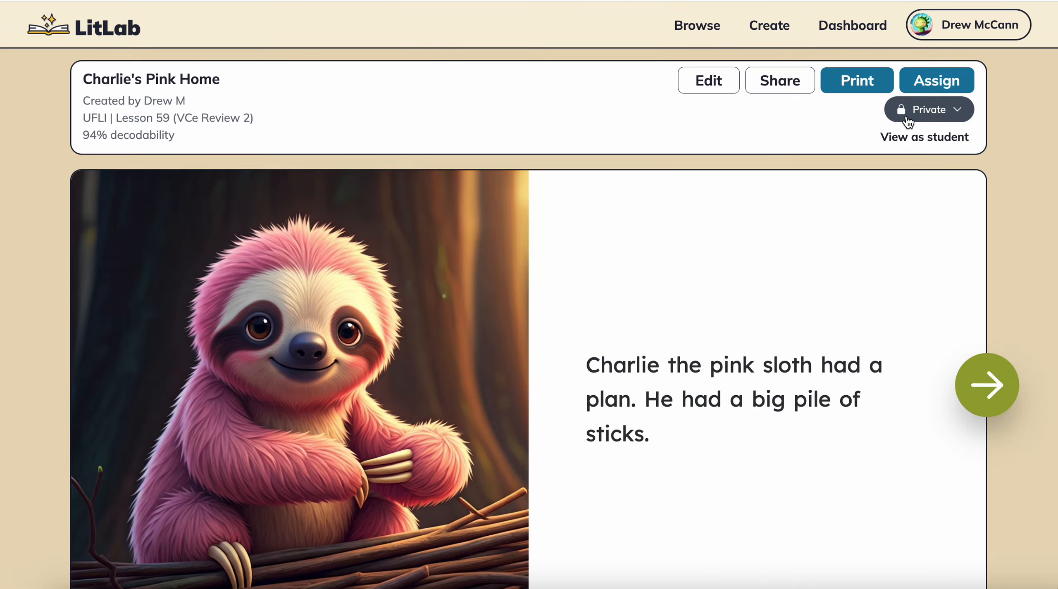
- Publish "Charlie's Pink Home" to the Community Library from the story's reading page
left_click(905, 113)
left_click(877, 201)
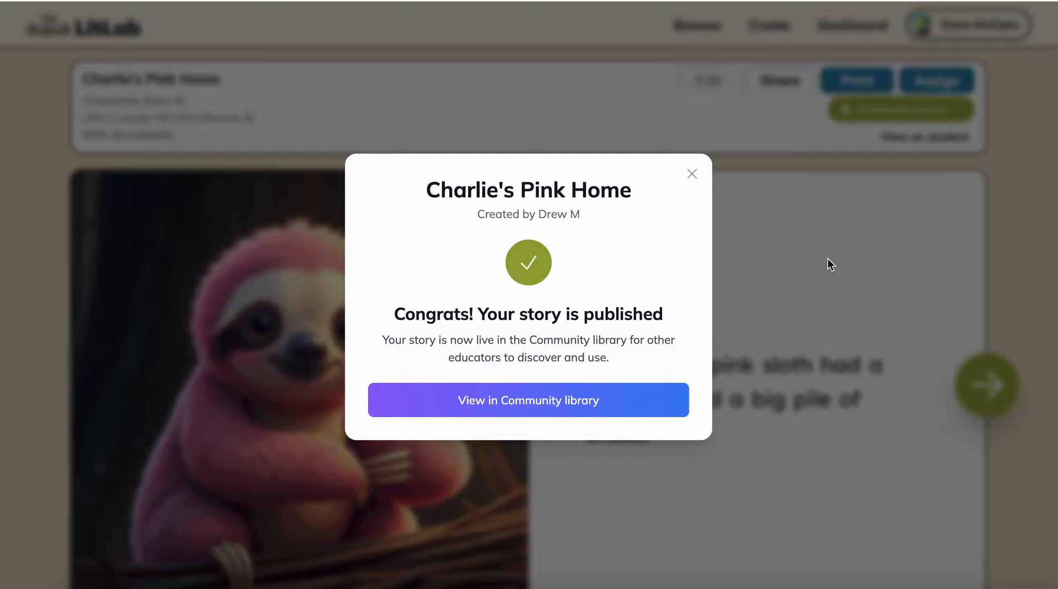
left_click(696, 173)
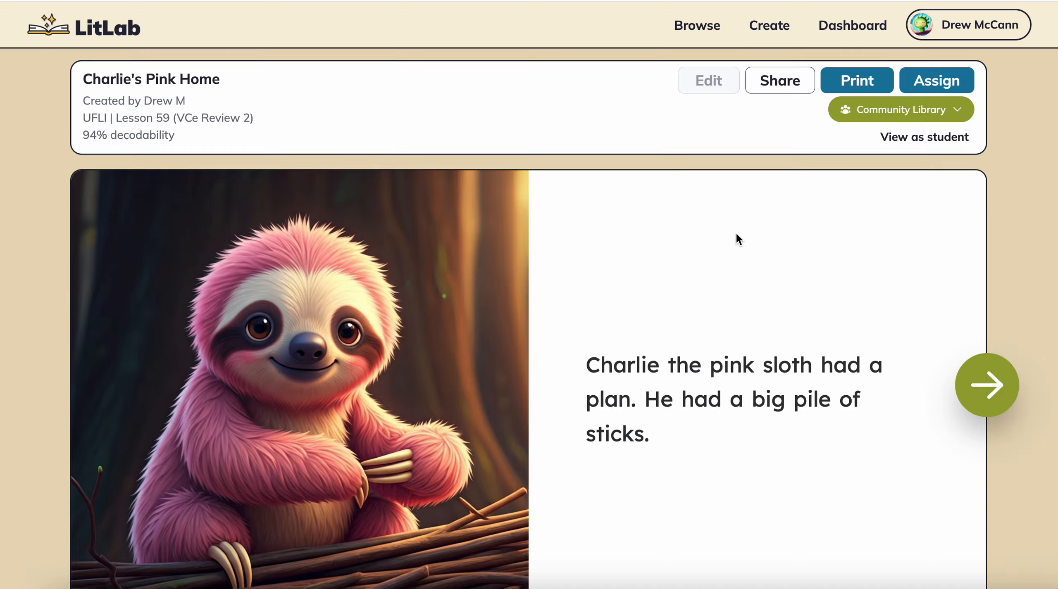